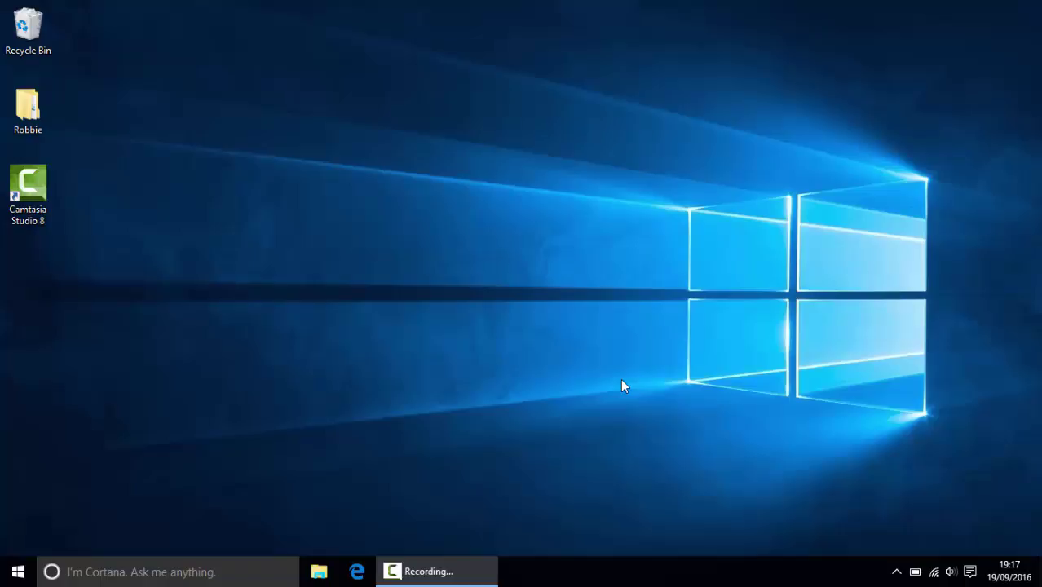
# Unpin the Control Panel, Microsoft Edge, Notepad and Camtasia Studio 8 tiles from Start
pyautogui.click(17, 572)
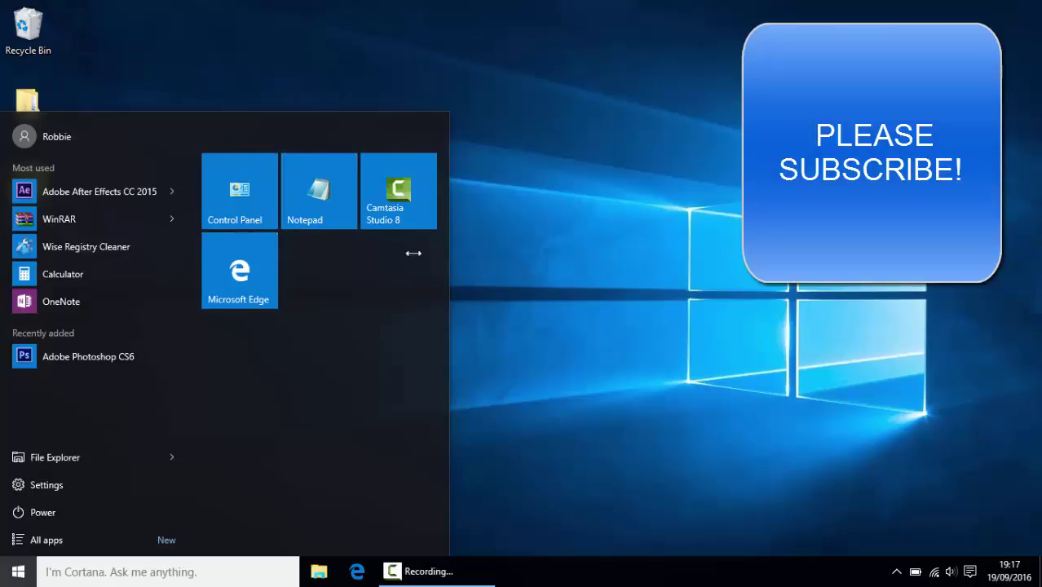
pyautogui.rightClick(222, 196)
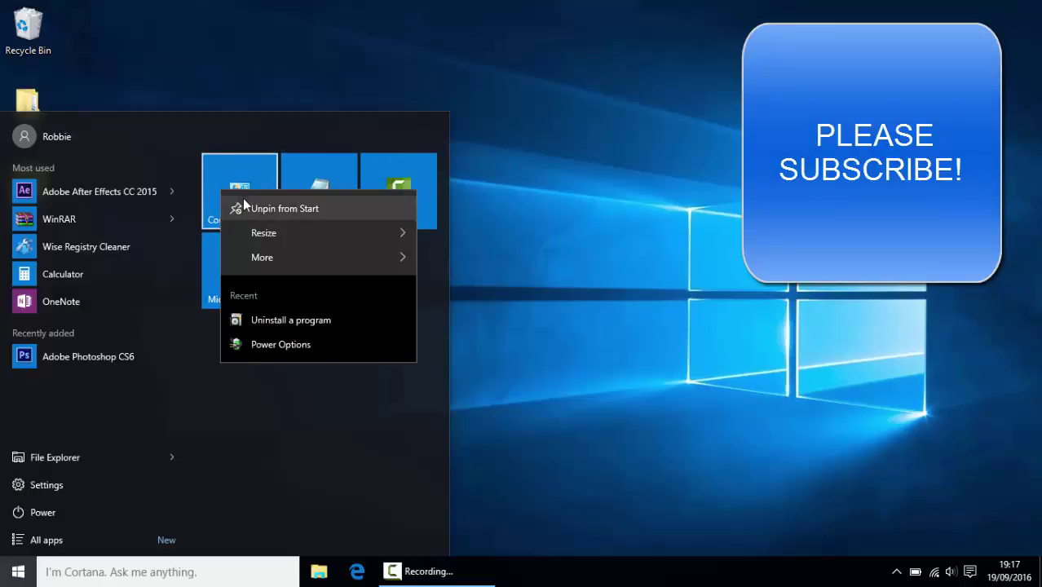
pyautogui.click(253, 208)
pyautogui.rightClick(272, 209)
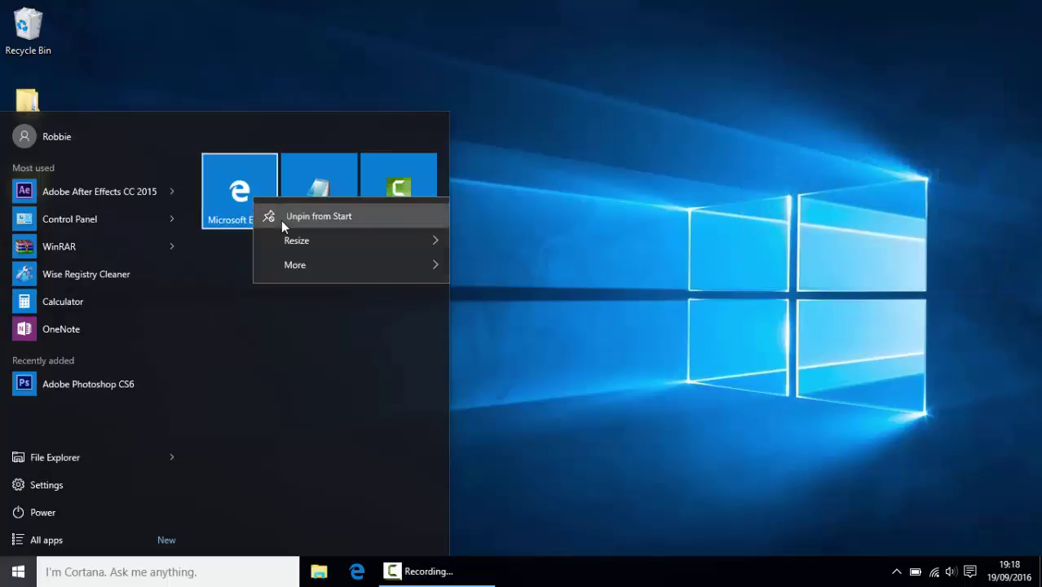
pyautogui.click(280, 218)
pyautogui.rightClick(299, 212)
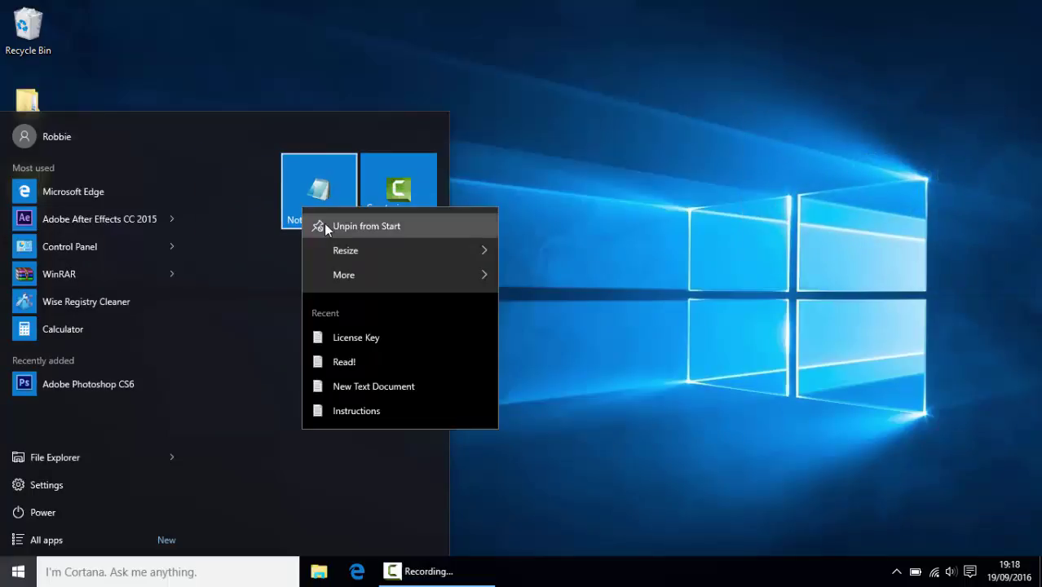
pyautogui.click(324, 225)
pyautogui.rightClick(399, 206)
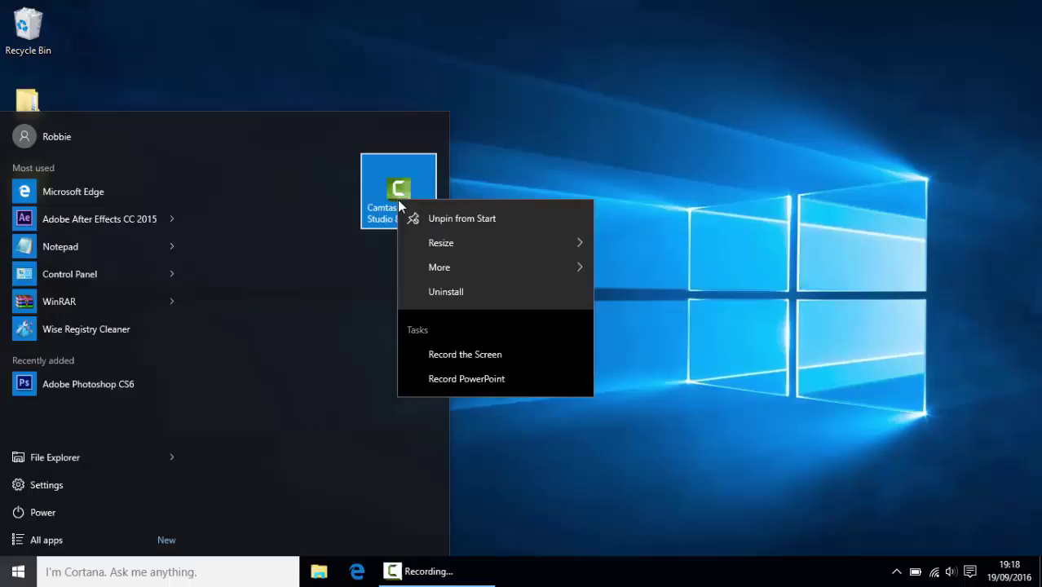
pyautogui.click(413, 218)
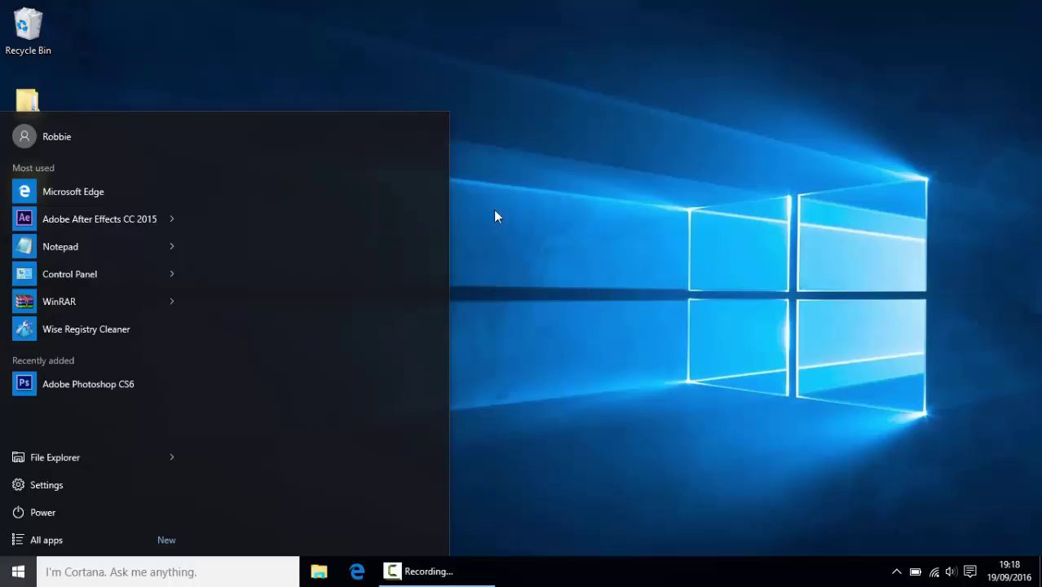
# Close Start, then reopen it to confirm no tiles remain, and close it again
pyautogui.click(578, 215)
pyautogui.click(18, 572)
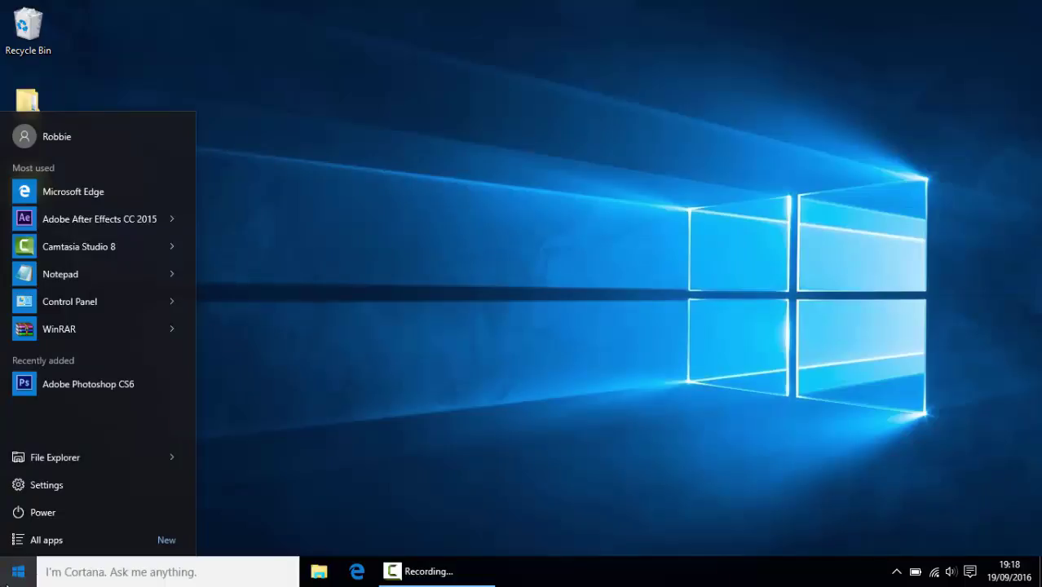
pyautogui.click(392, 420)
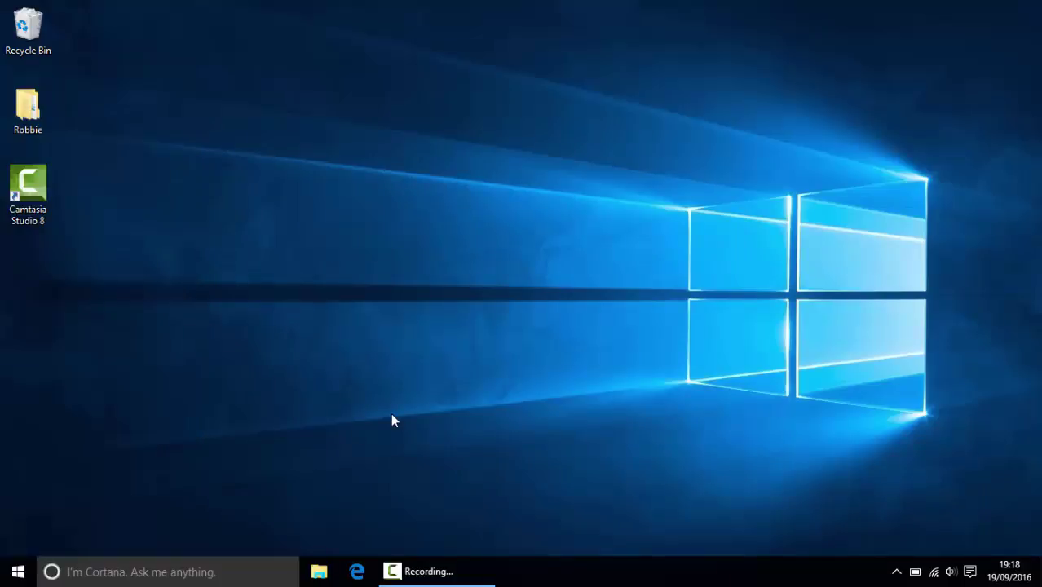
# Open Personalization from the desktop menu and keep the background type on Picture
pyautogui.rightClick(232, 313)
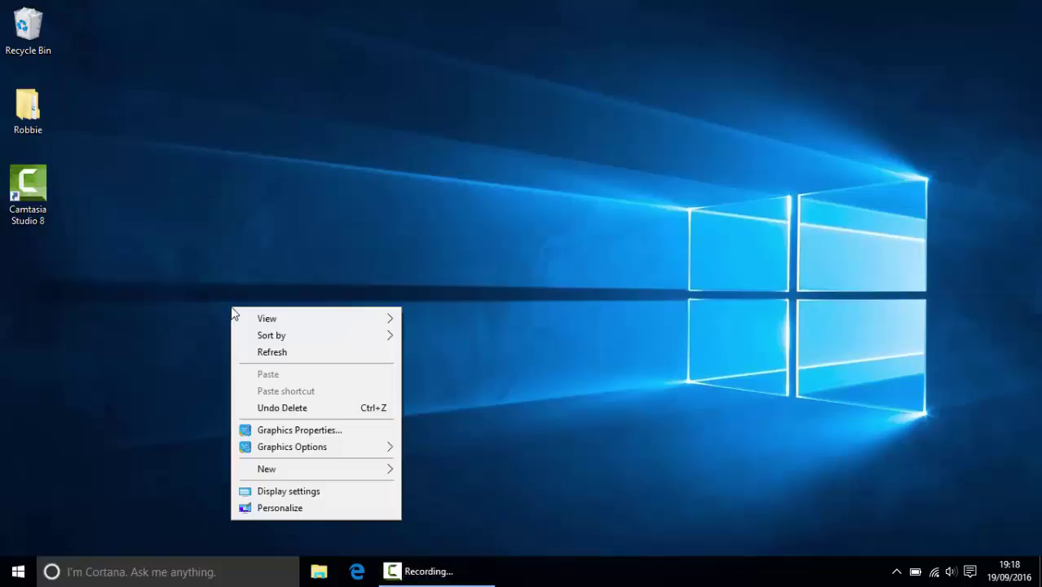
pyautogui.click(287, 493)
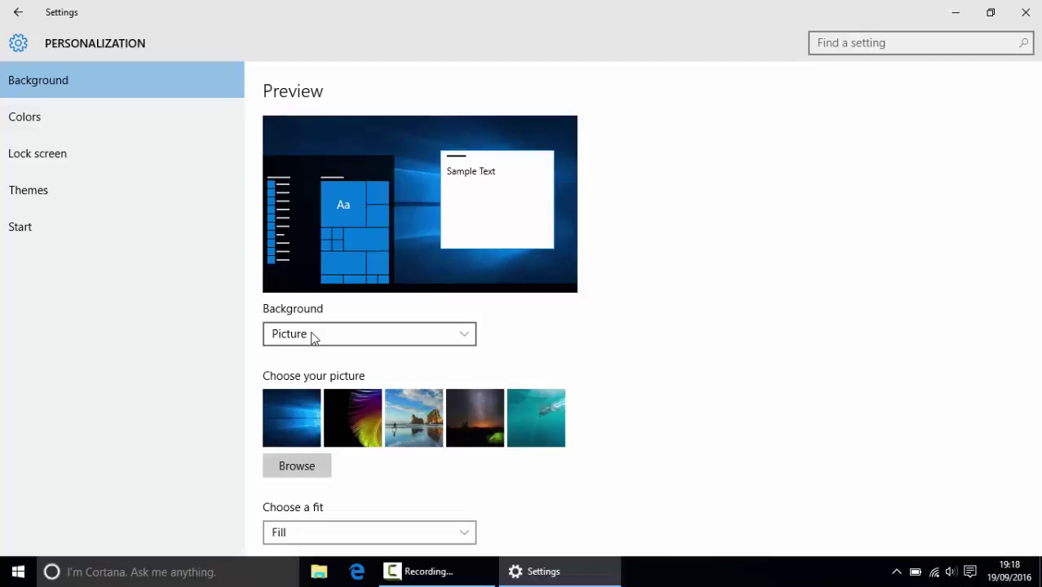
pyautogui.click(314, 338)
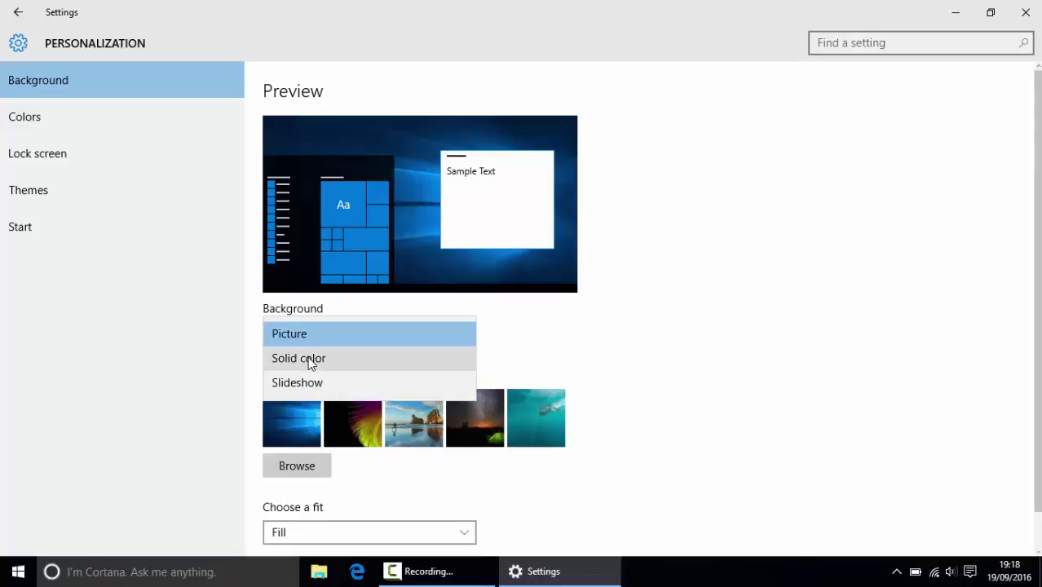
pyautogui.click(174, 324)
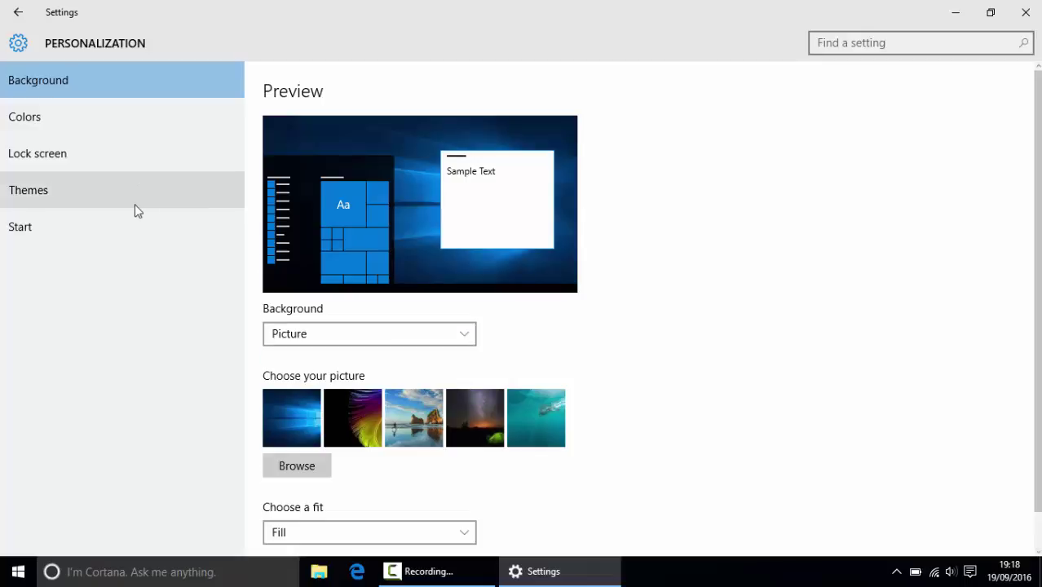
# Turn off Start suggestions, most used apps, recently added apps and Jump List recent items
pyautogui.click(122, 223)
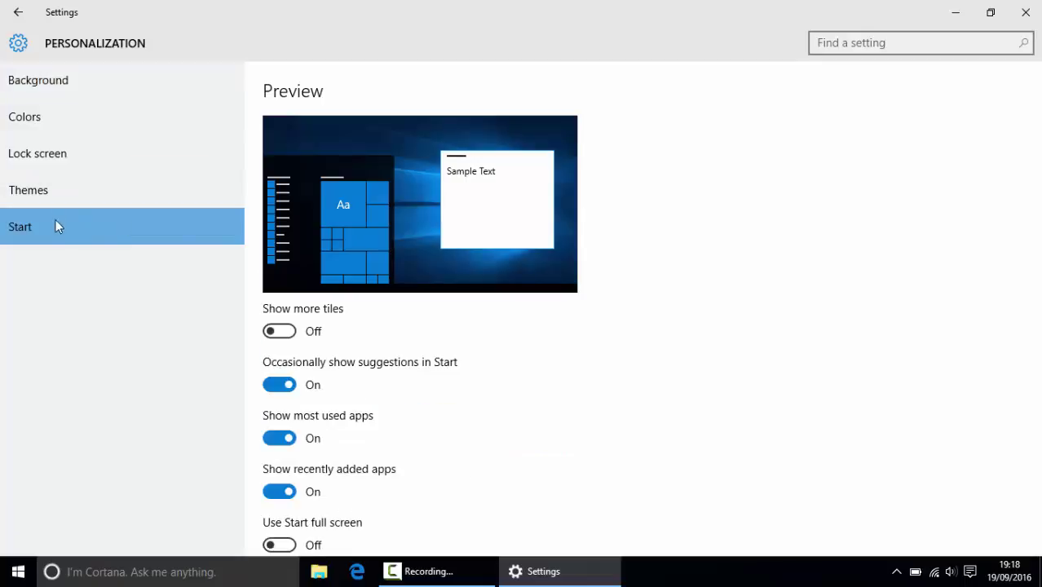
pyautogui.scroll(-1, 650, 311)
pyautogui.scroll(-2, 651, 311)
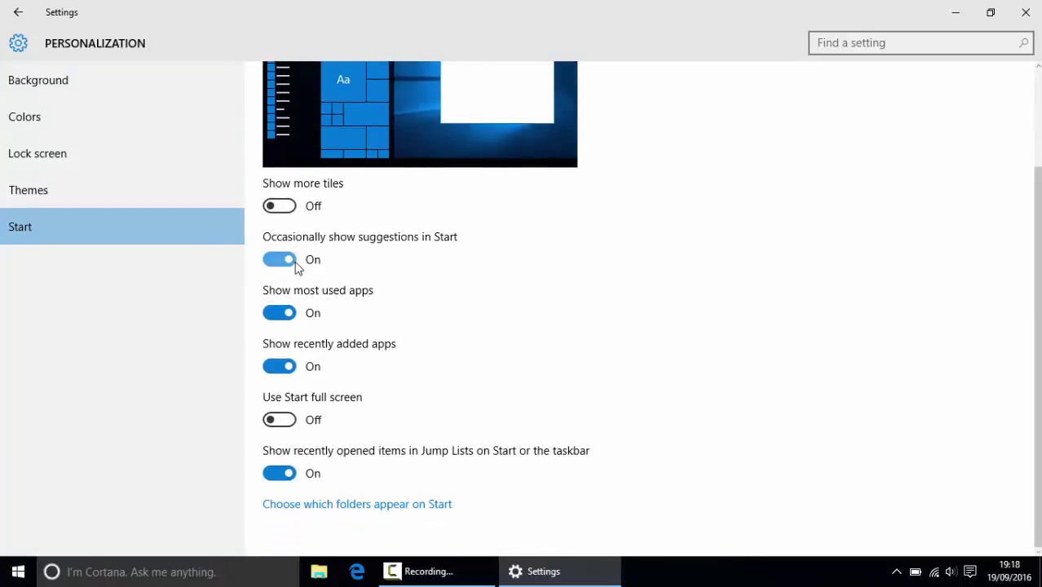
pyautogui.click(292, 260)
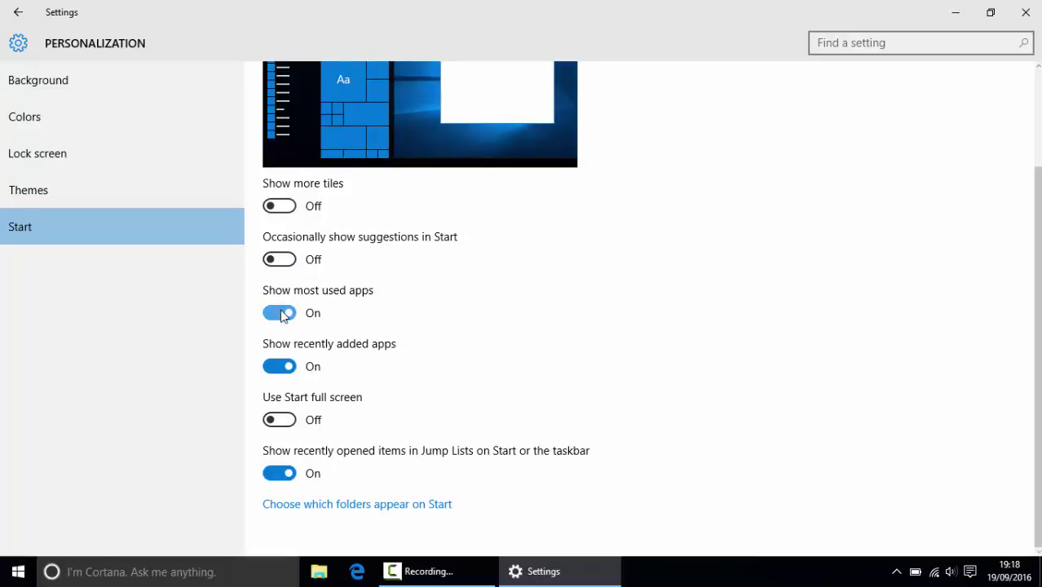
pyautogui.click(283, 315)
pyautogui.click(290, 374)
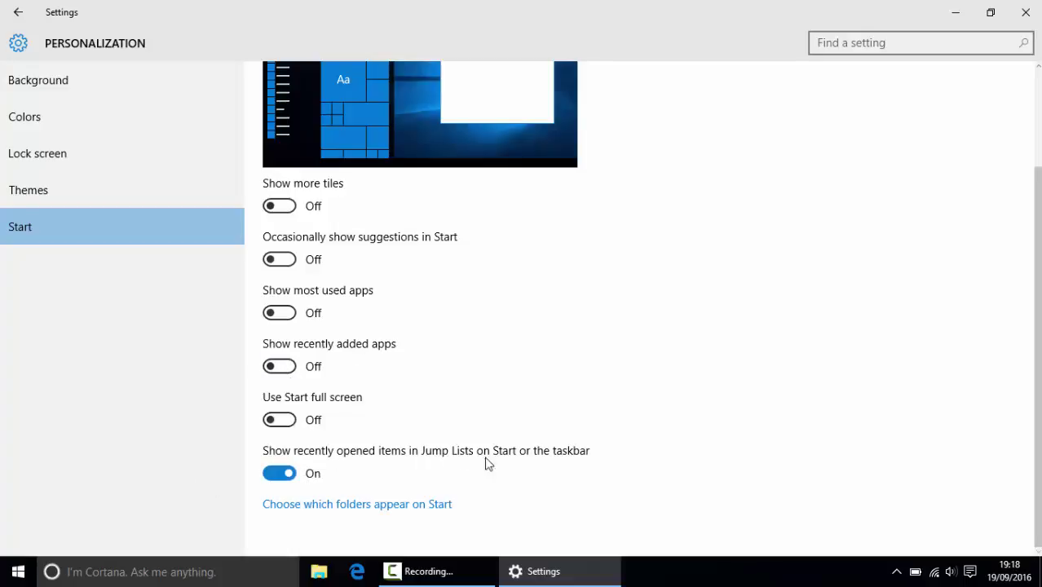
pyautogui.click(279, 475)
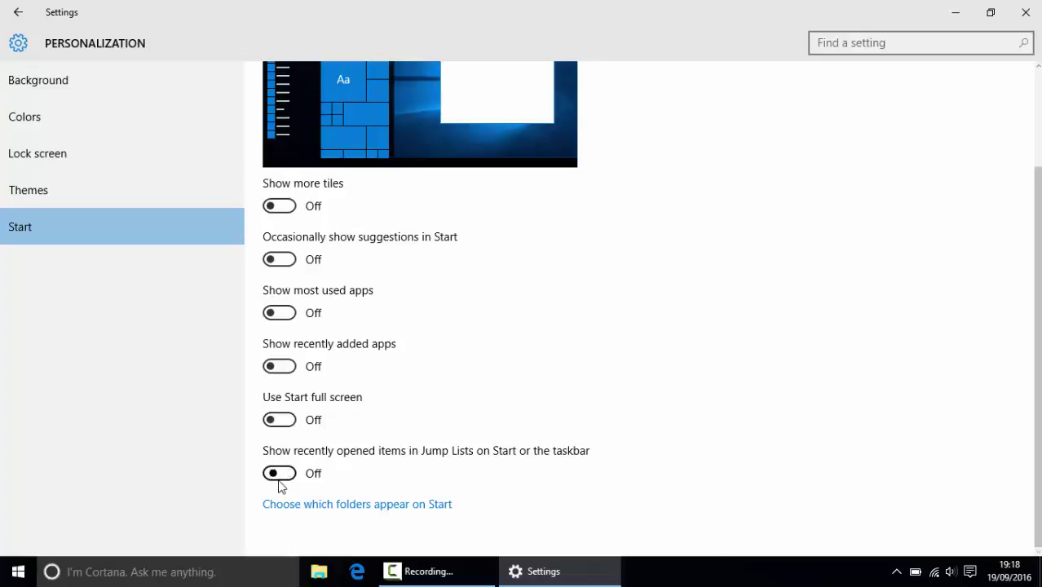
# Look over the Lock screen, Themes and Colors pages, then close Settings
pyautogui.click(134, 165)
pyautogui.click(135, 180)
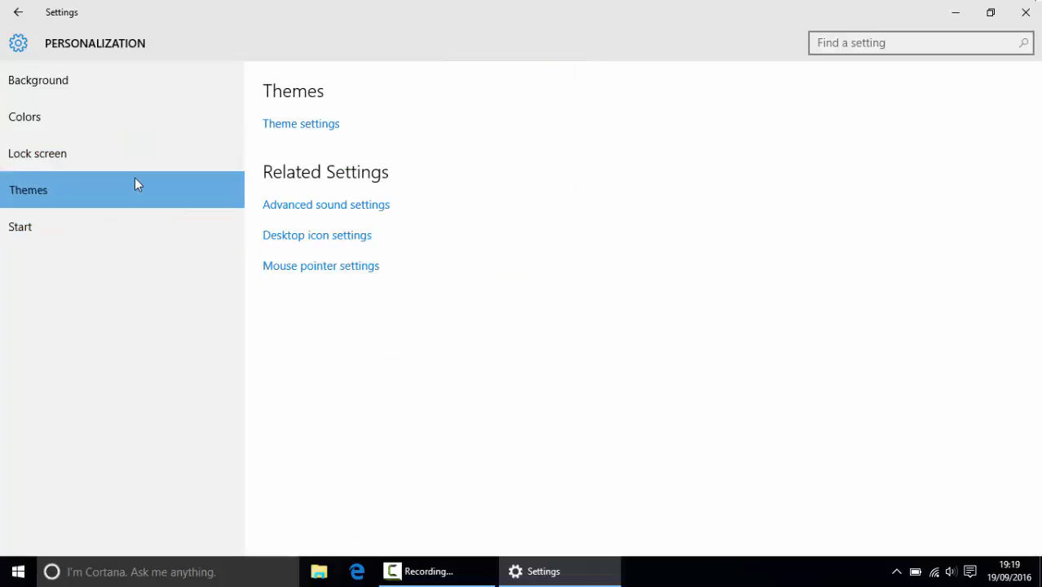
pyautogui.click(97, 141)
pyautogui.click(91, 129)
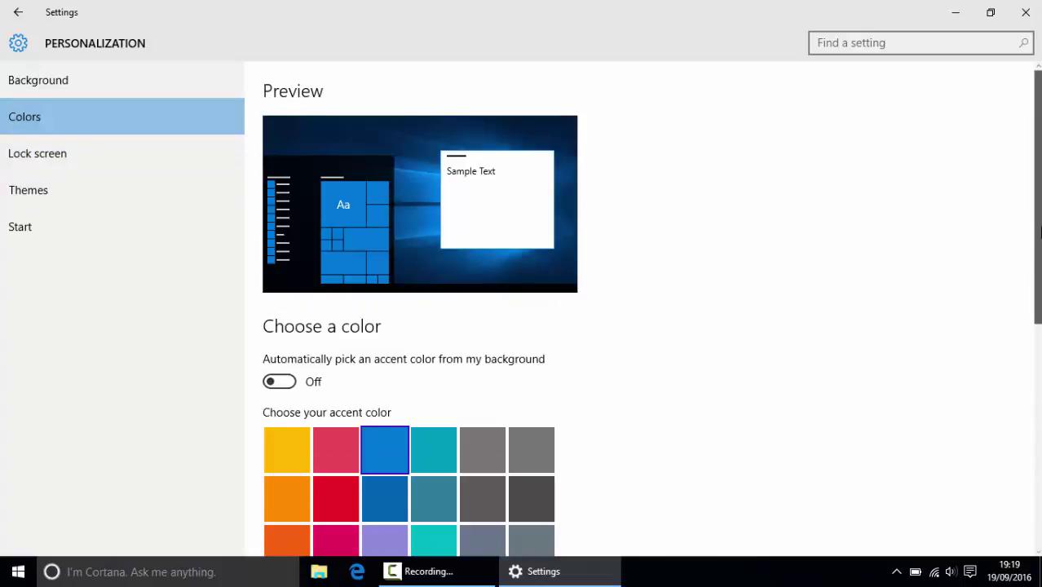
pyautogui.moveTo(1035, 200); pyautogui.dragTo(1036, 114)
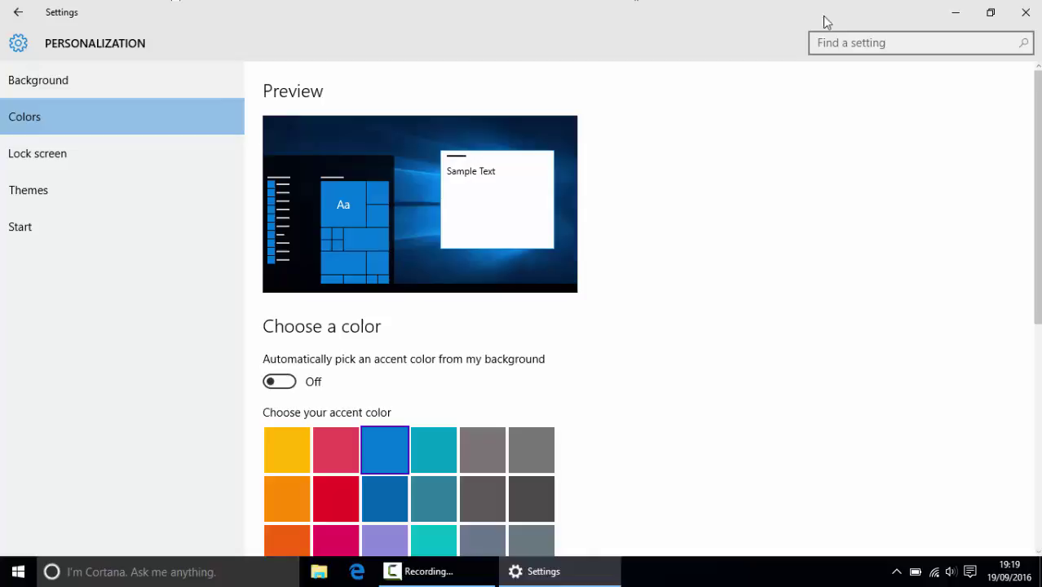
pyautogui.click(1037, 11)
# Make the Start menu shorter by dragging its top edge down
pyautogui.click(17, 572)
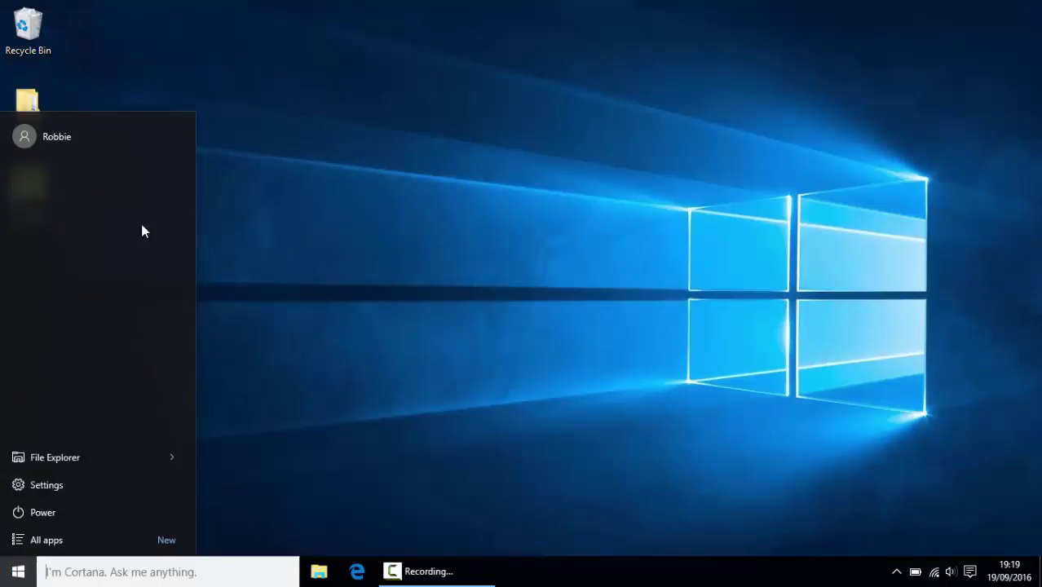
pyautogui.moveTo(150, 112); pyautogui.dragTo(126, 283)
pyautogui.click(437, 379)
pyautogui.click(18, 572)
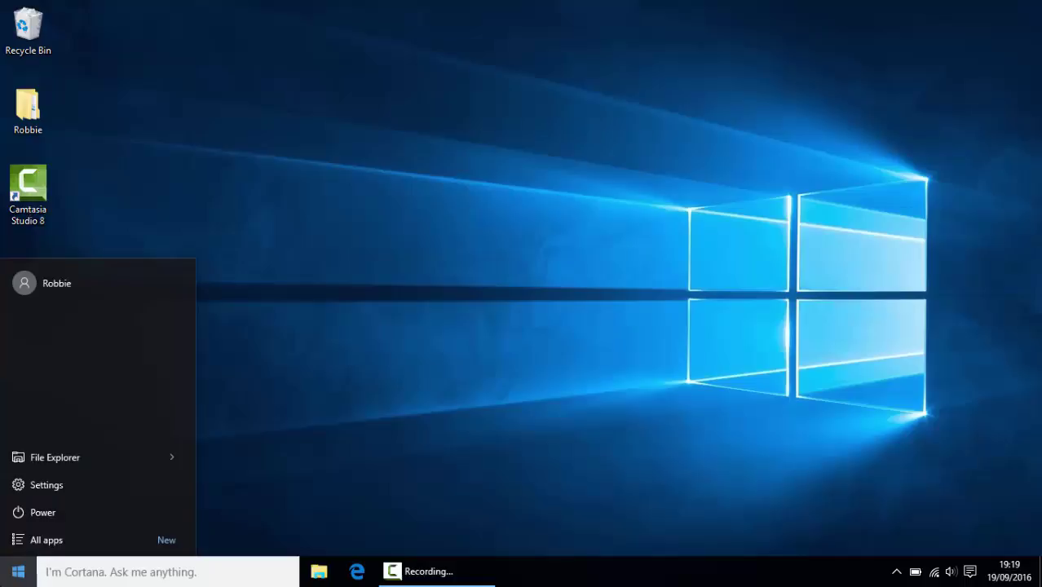
pyautogui.click(18, 572)
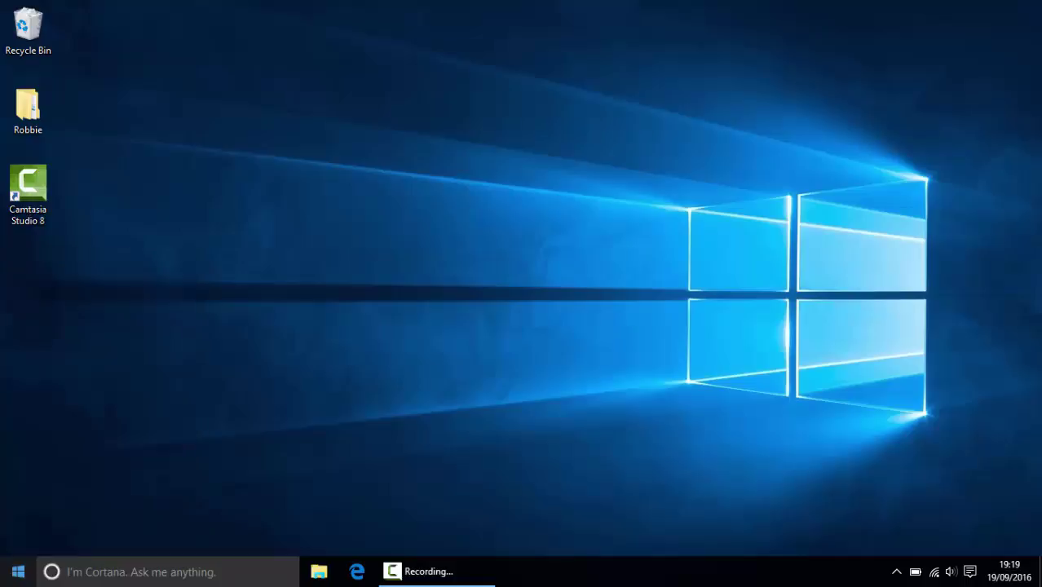
# Search for 'system' and open the System Control Panel page
pyautogui.click(96, 574)
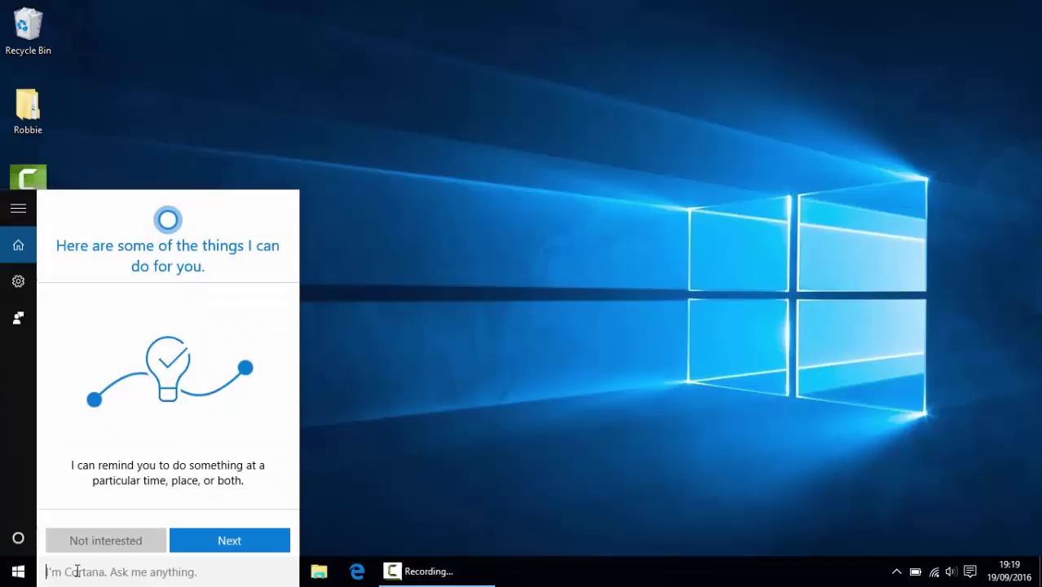
pyautogui.write('system')
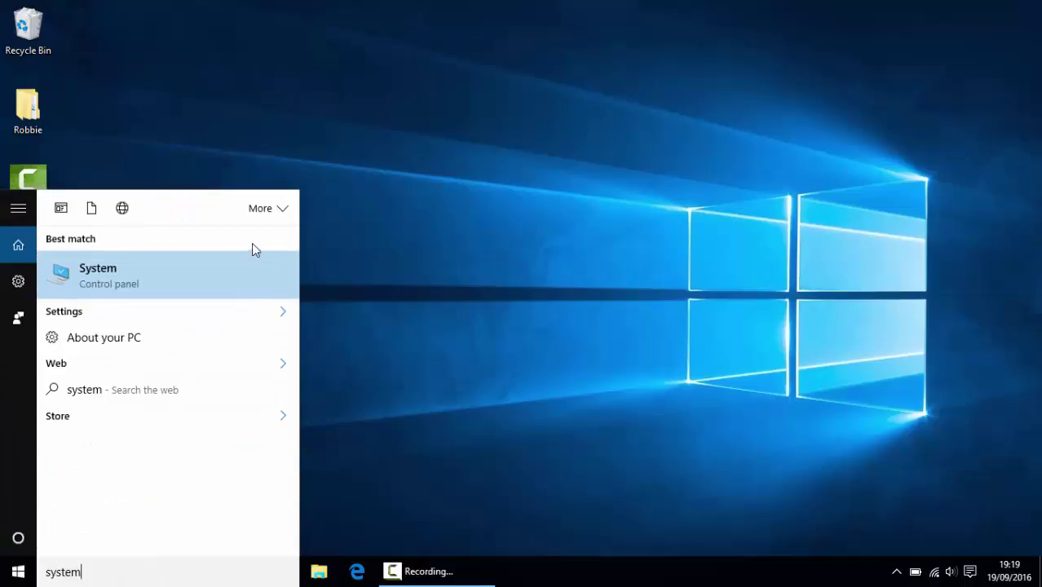
pyautogui.click(240, 267)
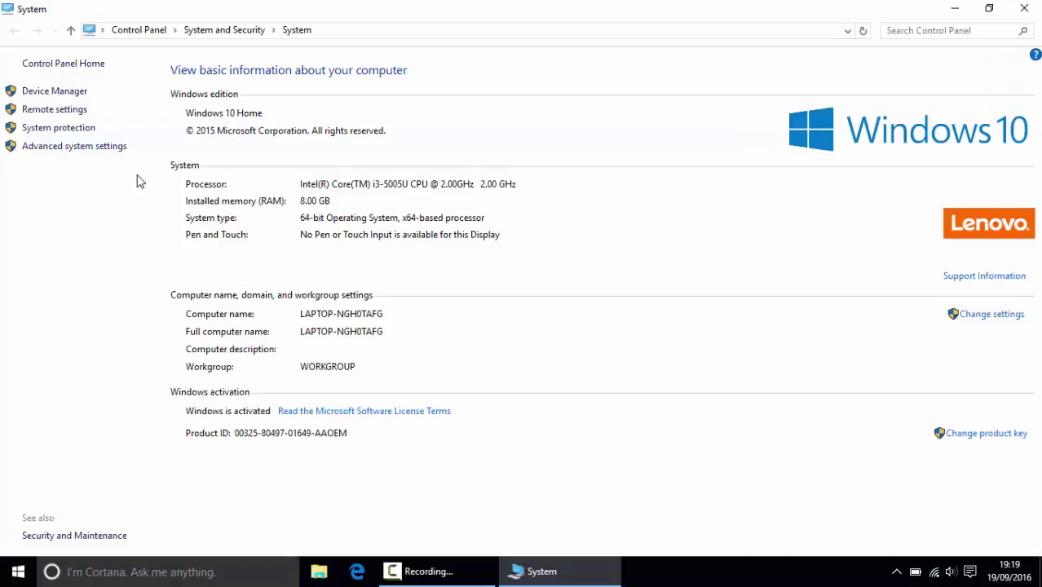
# Keep system protection disabled for C:, check the Remote settings, and close System Properties
pyautogui.click(64, 154)
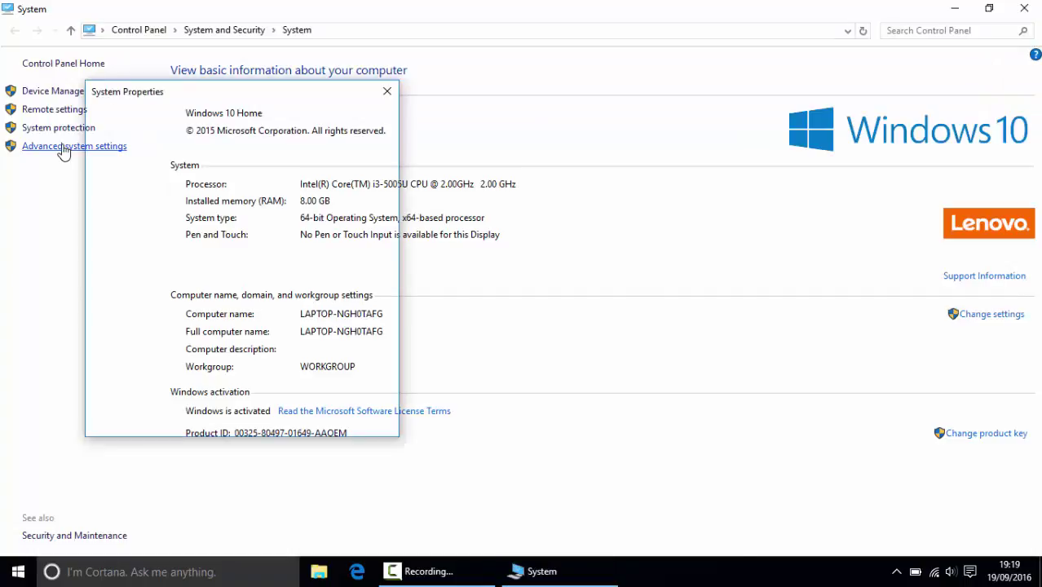
pyautogui.click(273, 120)
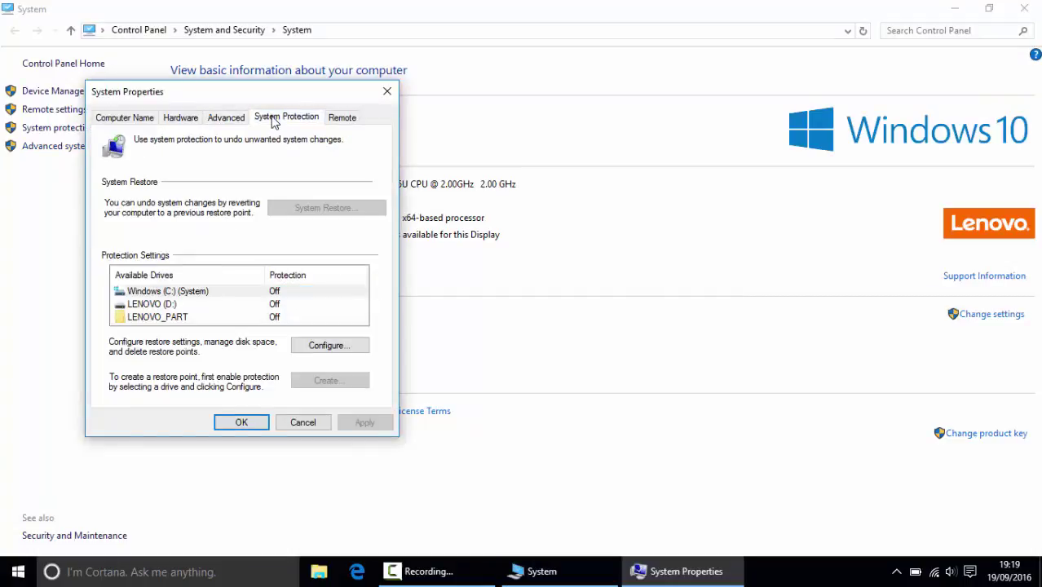
pyautogui.click(242, 293)
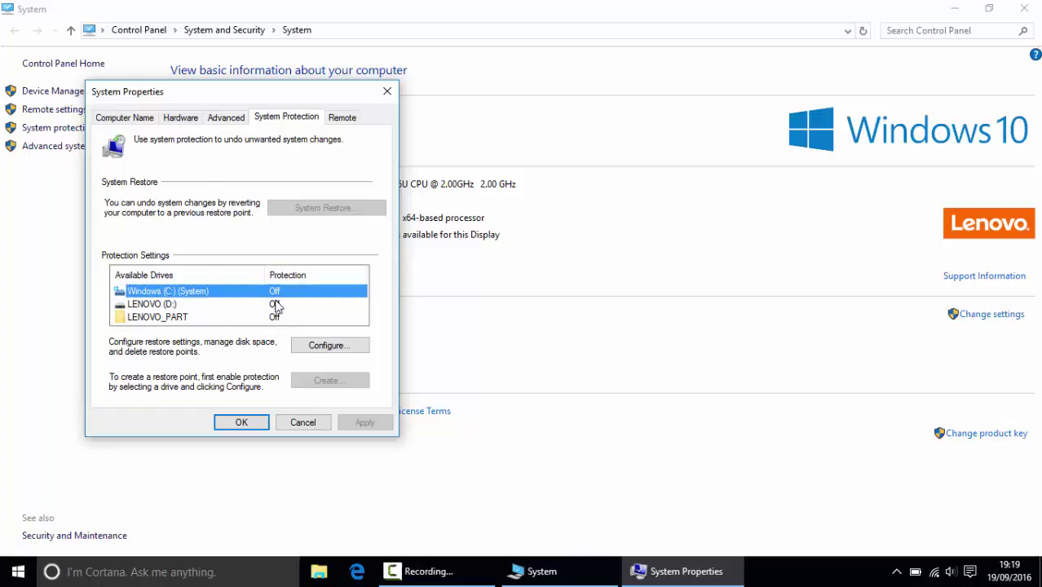
pyautogui.click(324, 345)
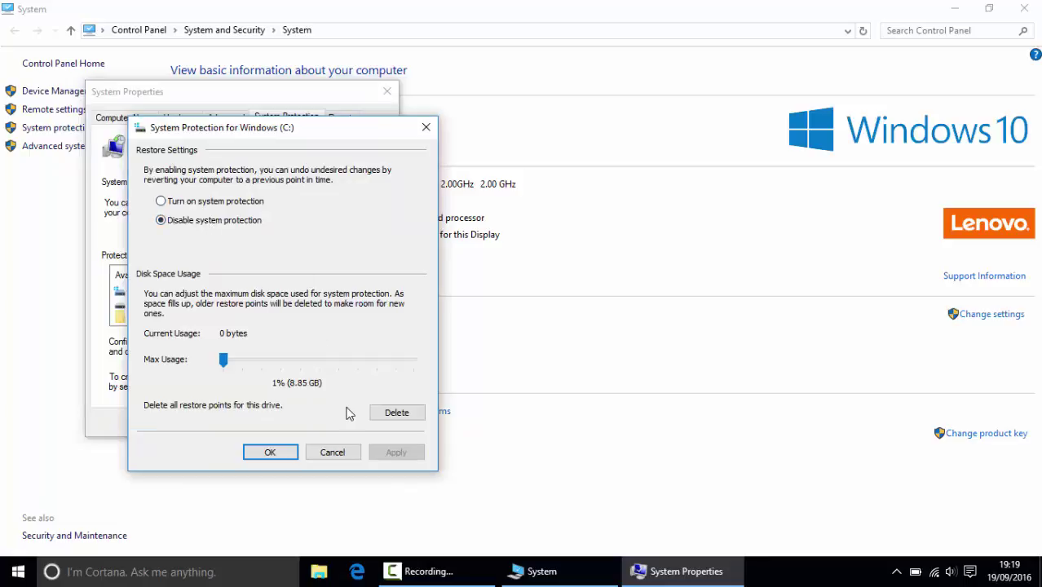
pyautogui.click(266, 453)
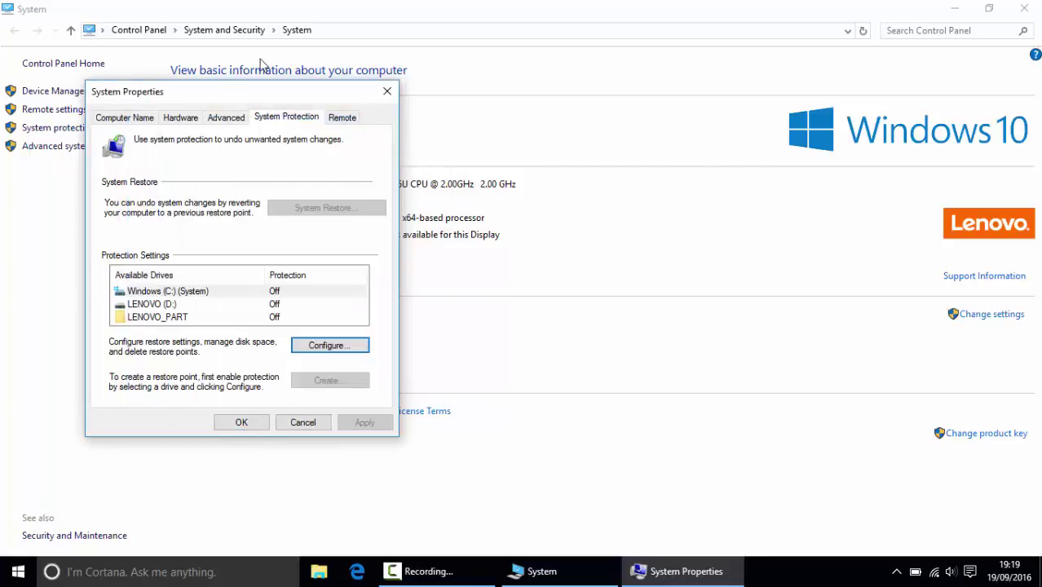
pyautogui.click(348, 120)
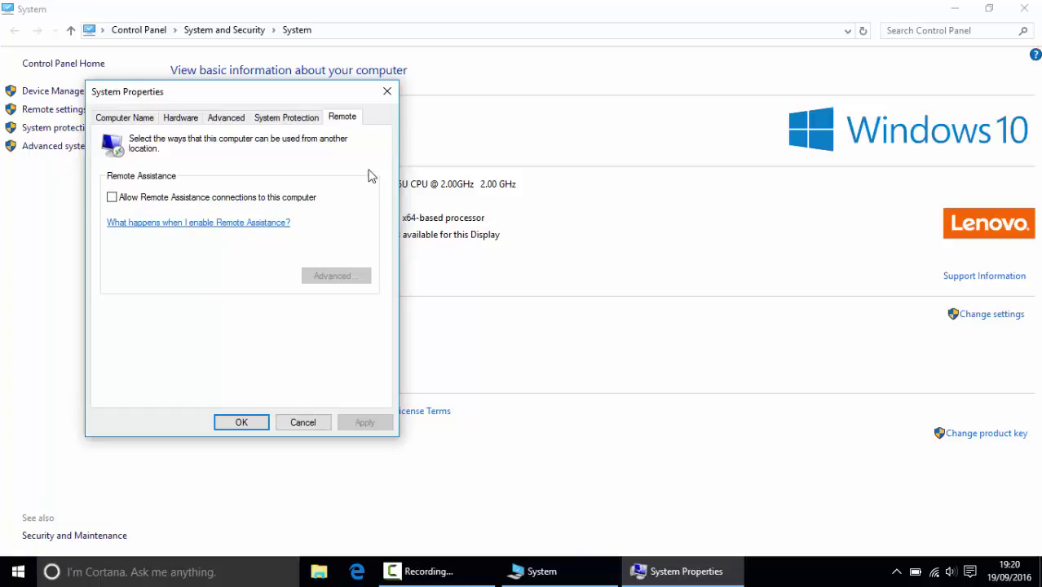
pyautogui.click(385, 94)
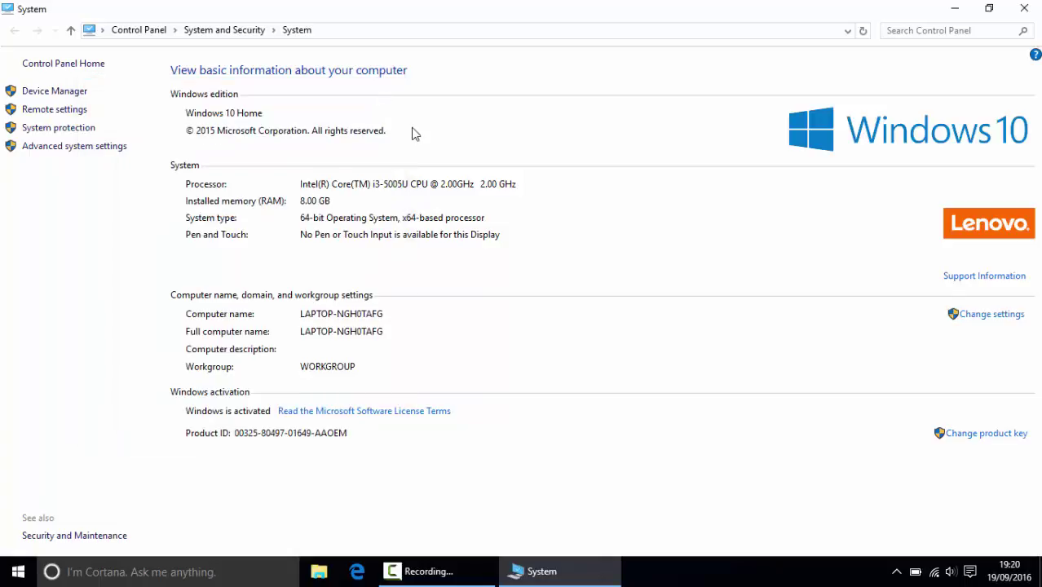
# Close the System window and lower the display brightness to about 84 in Settings
pyautogui.click(1027, 7)
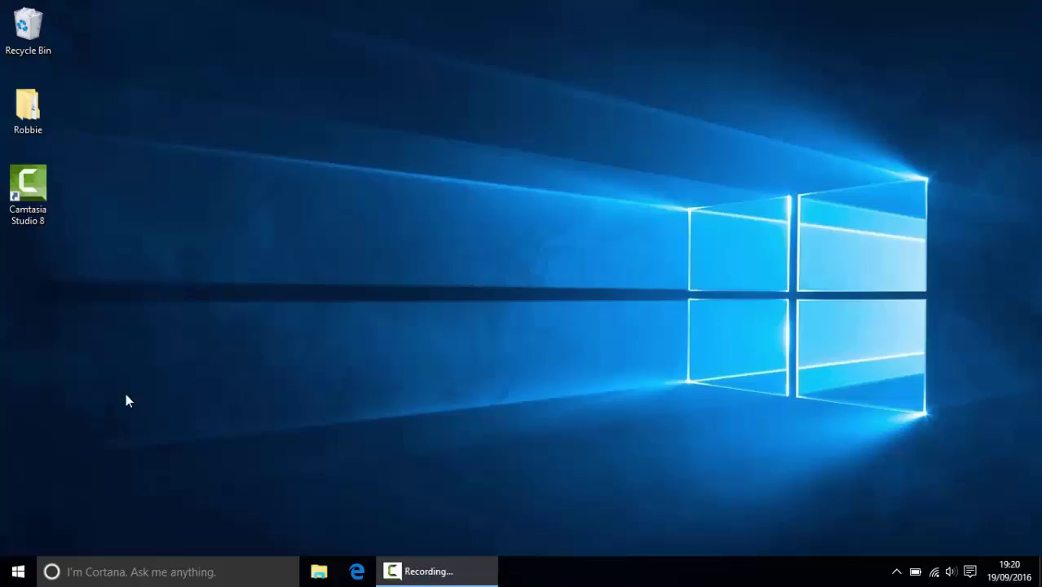
pyautogui.click(18, 571)
pyautogui.click(58, 494)
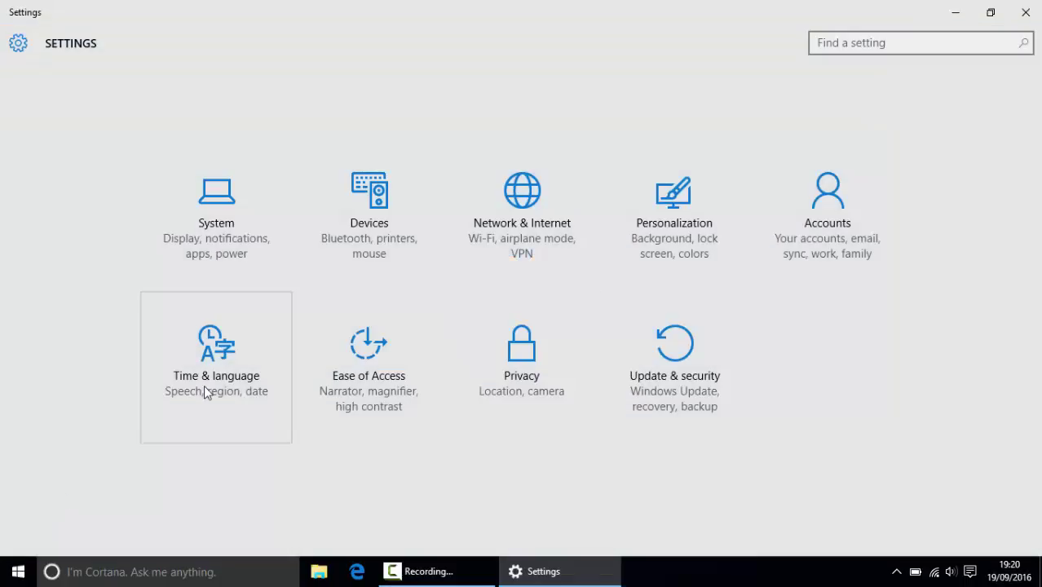
pyautogui.click(215, 267)
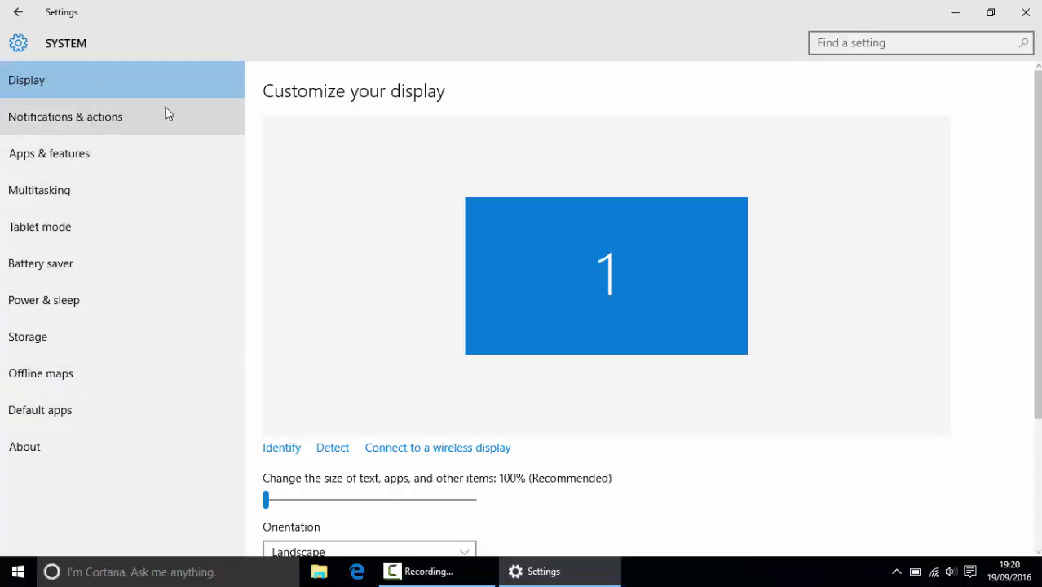
pyautogui.moveTo(1039, 173); pyautogui.dragTo(1039, 281)
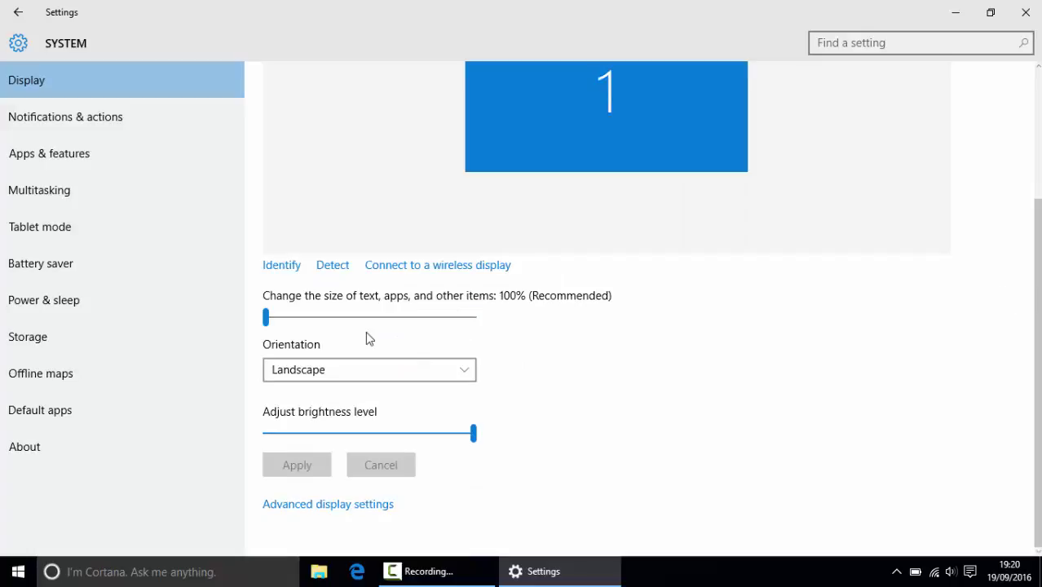
pyautogui.click(438, 437)
pyautogui.moveTo(440, 442)
pyautogui.mouseDown()
pyautogui.moveTo(394, 437)
pyautogui.moveTo(438, 441)
pyautogui.mouseUp()
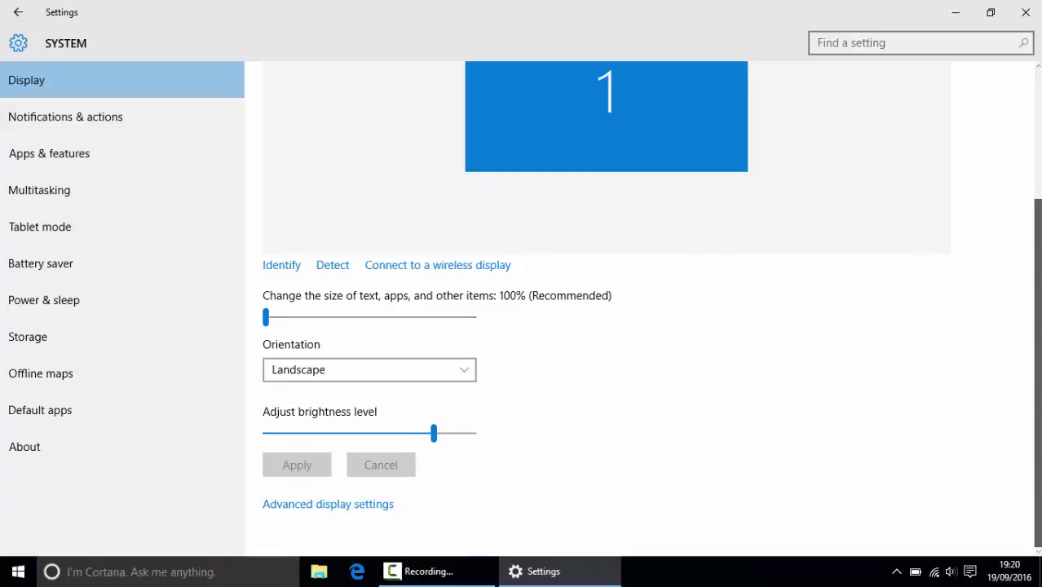
# Check on the Notifications & actions page that Windows tips are off
pyautogui.scroll(3, 947, 133)
pyautogui.click(110, 122)
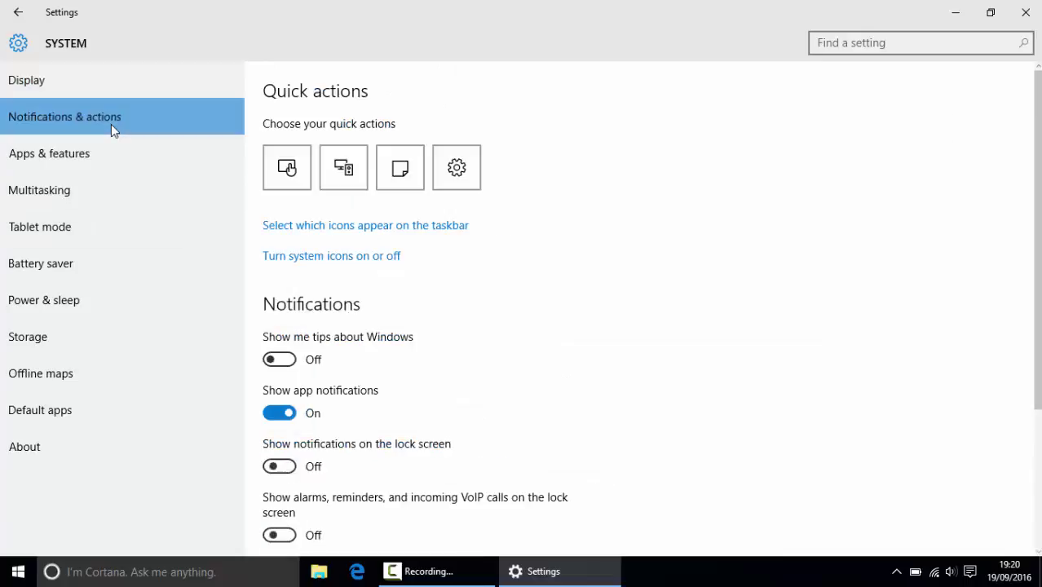
pyautogui.scroll(-1, 1038, 277)
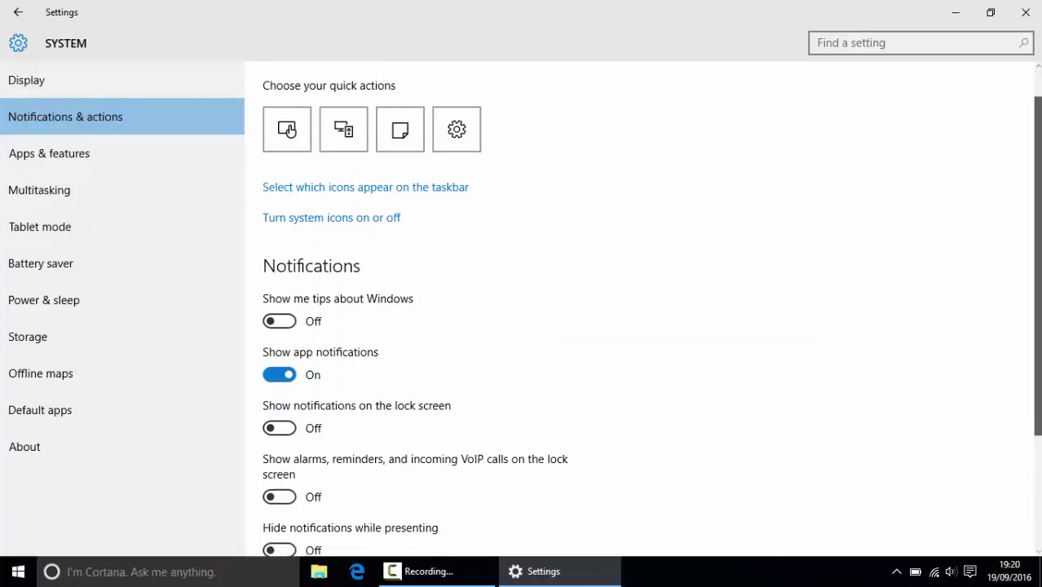
pyautogui.scroll(1, 1037, 277)
pyautogui.scroll(-3, 1037, 277)
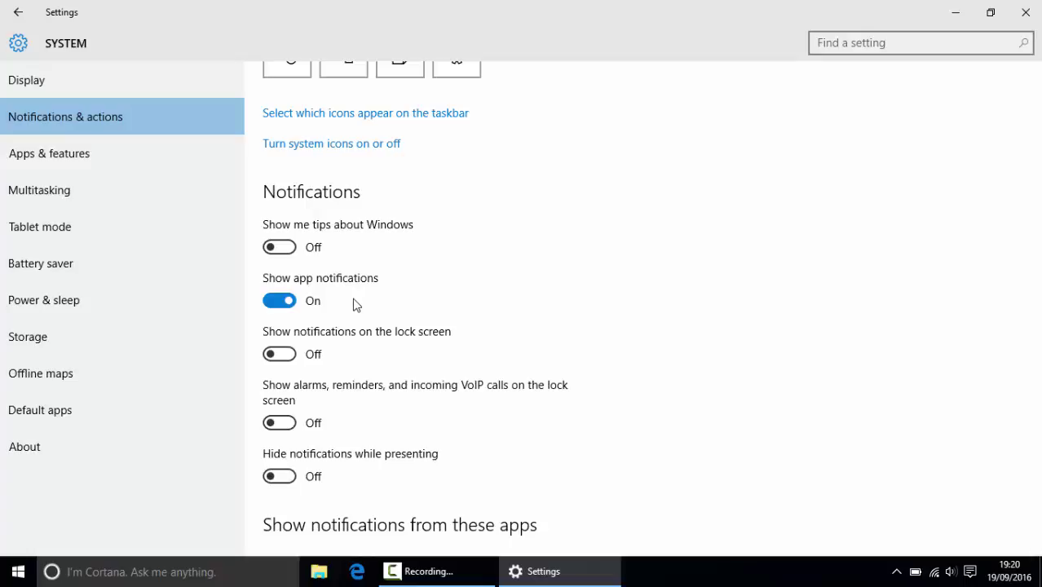
# Scroll through Apps & features and select Microsoft Solitaire Collection to reveal Uninstall
pyautogui.click(81, 169)
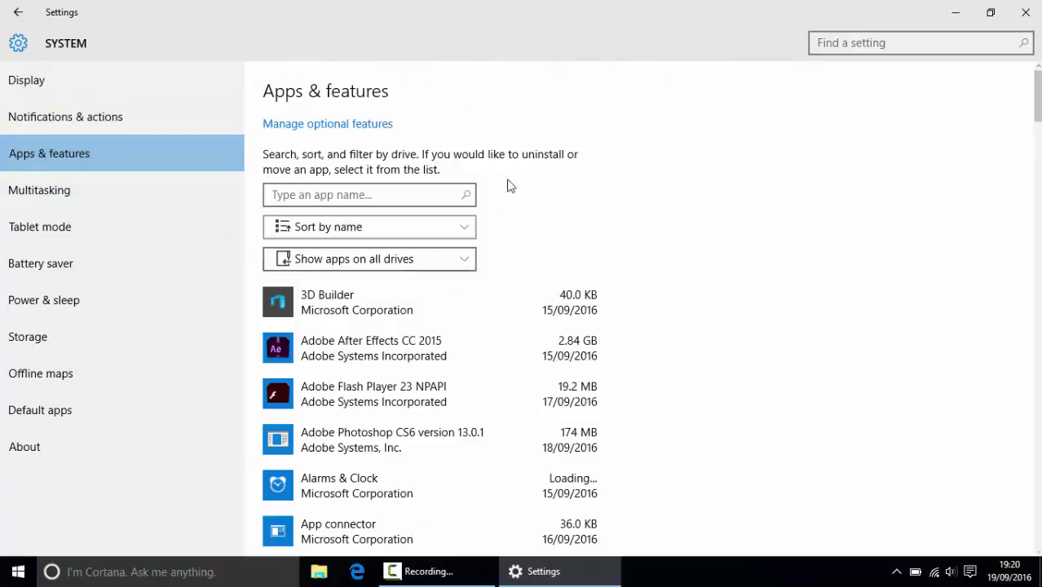
pyautogui.moveTo(1038, 85); pyautogui.dragTo(1037, 153)
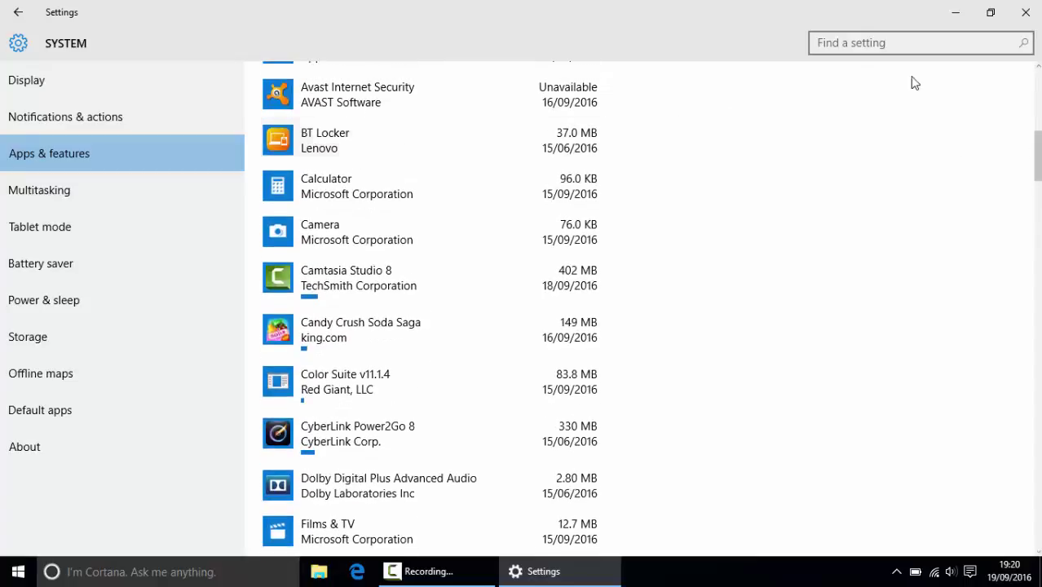
pyautogui.scroll(1, 280, 80)
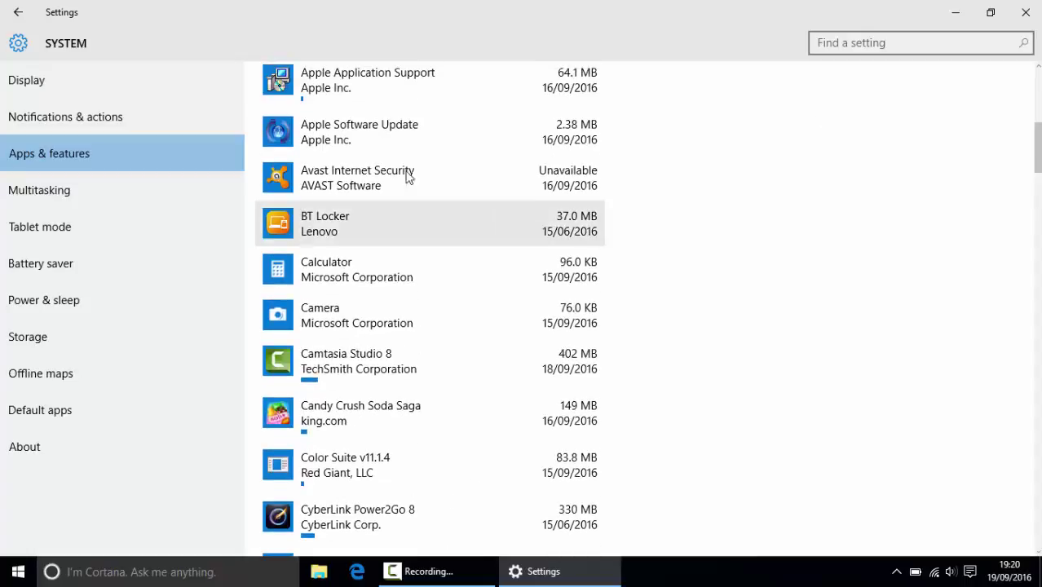
pyautogui.scroll(-10, 279, 82)
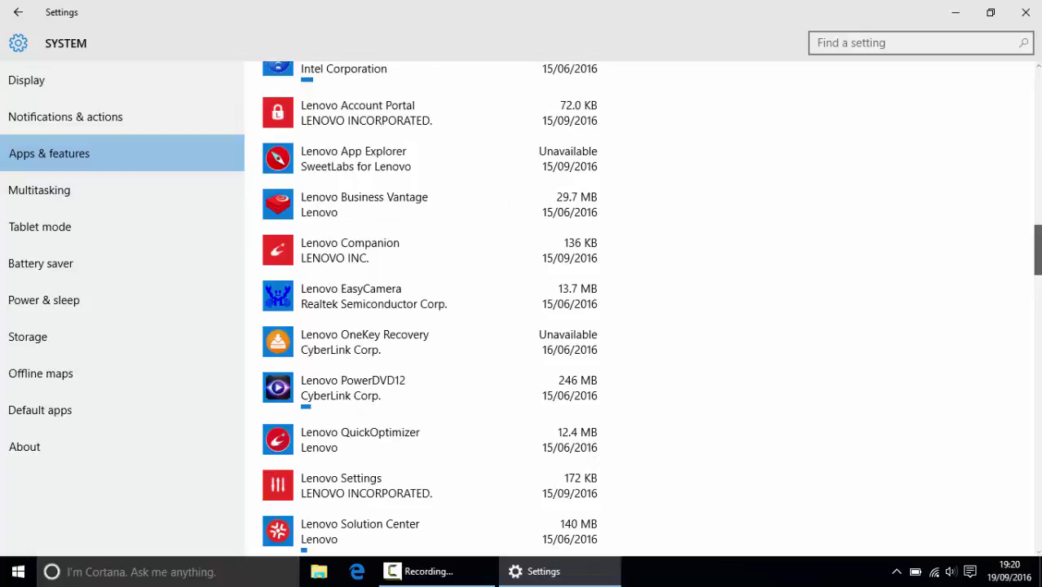
pyautogui.moveTo(1038, 271); pyautogui.dragTo(1039, 326)
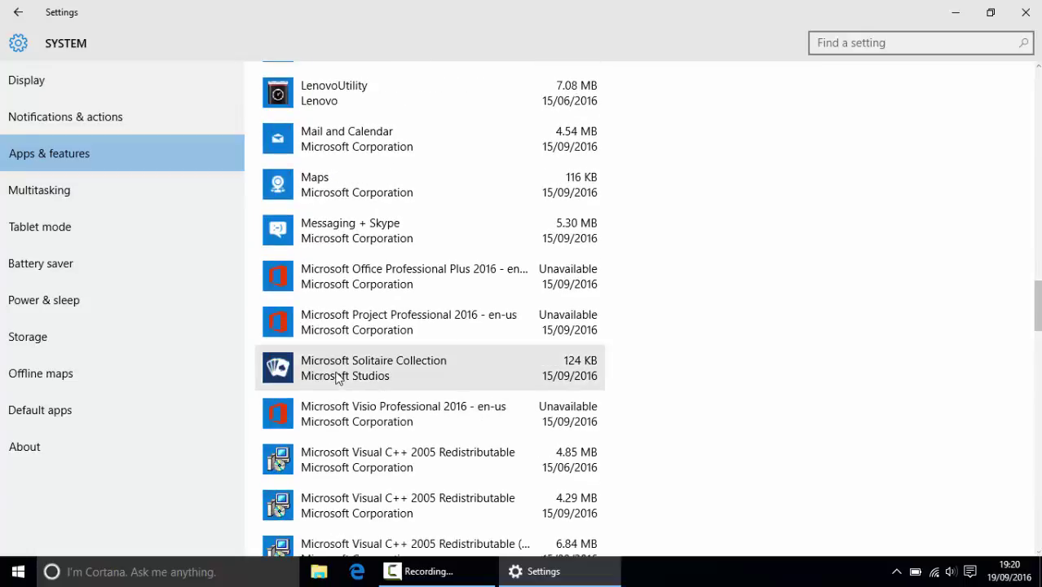
pyautogui.click(386, 373)
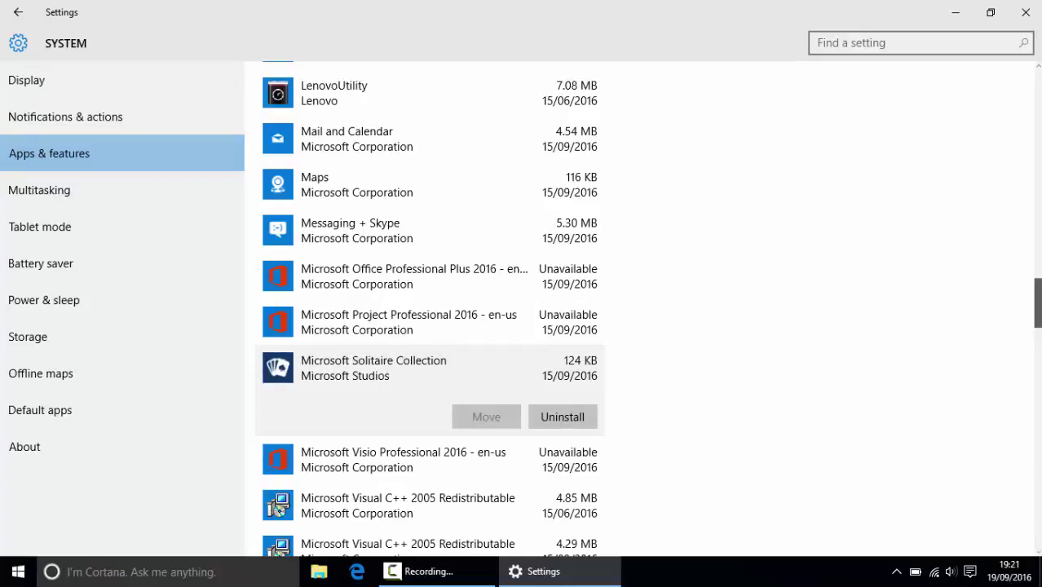
pyautogui.moveTo(1038, 334); pyautogui.dragTo(1033, 399)
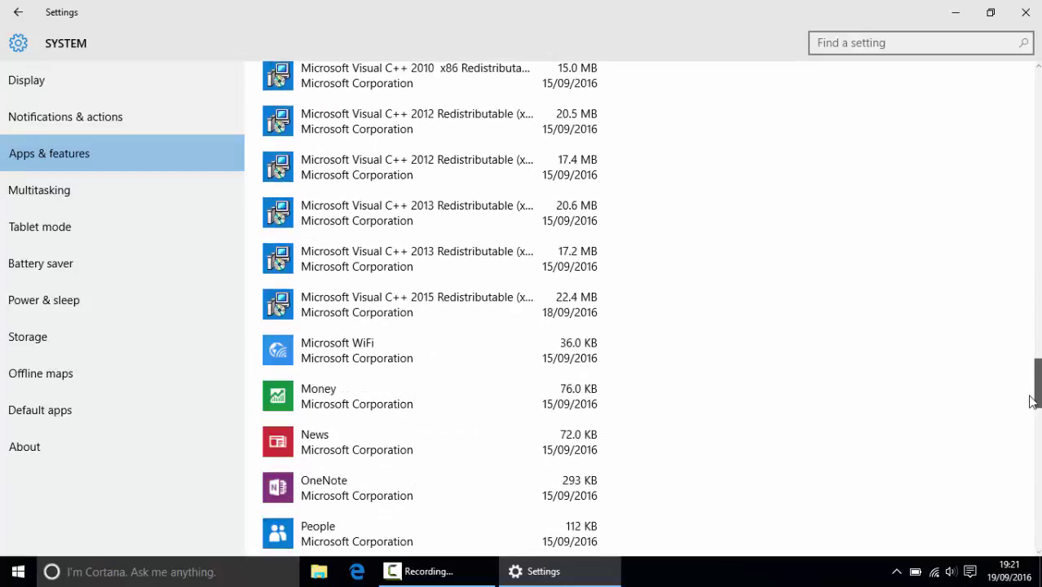
# View the Multitasking, Tablet mode, Battery saver, Power & sleep, Storage and Offline maps pages
pyautogui.click(73, 189)
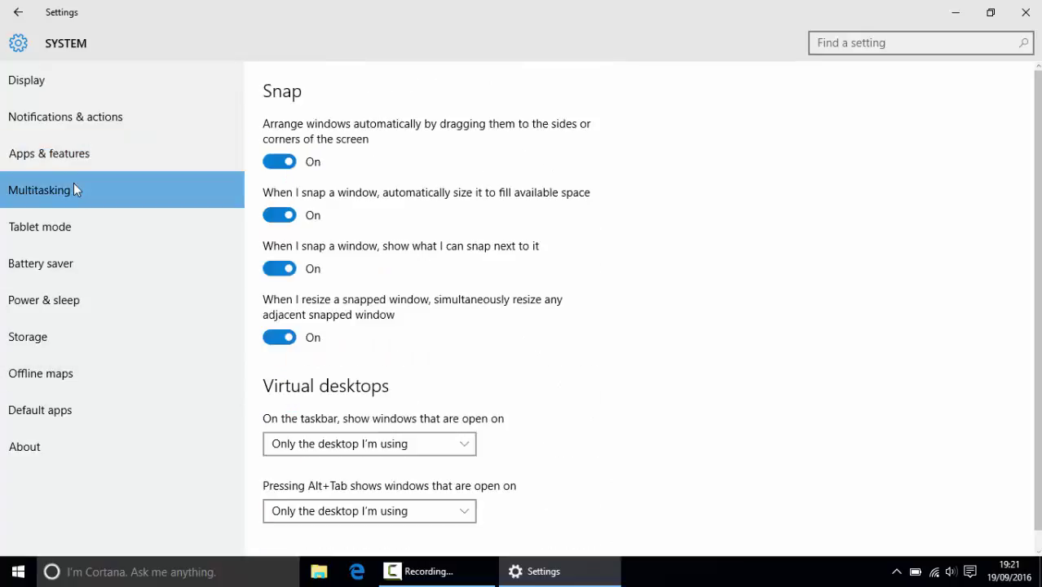
pyautogui.click(75, 221)
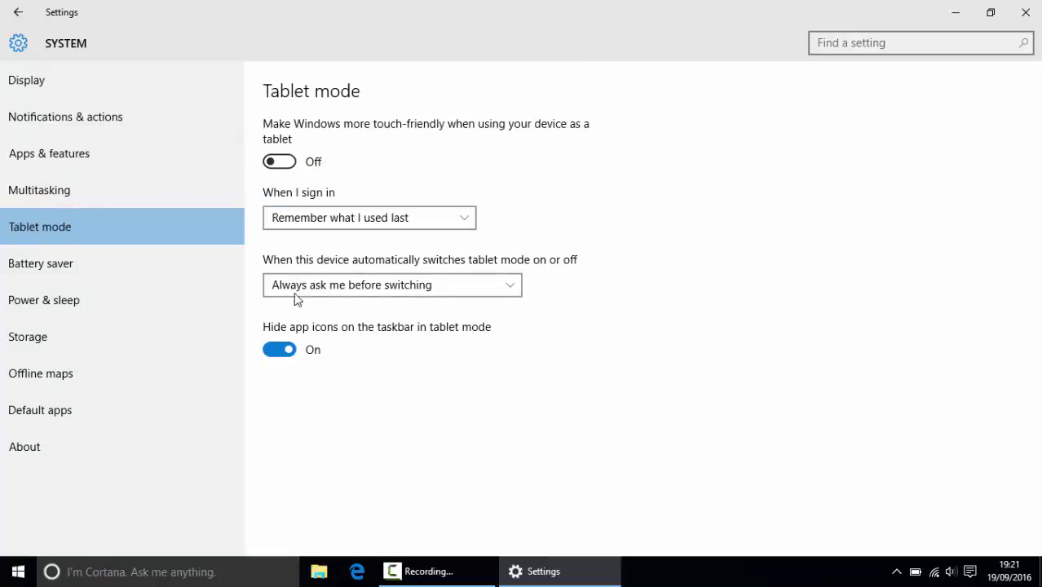
pyautogui.click(139, 261)
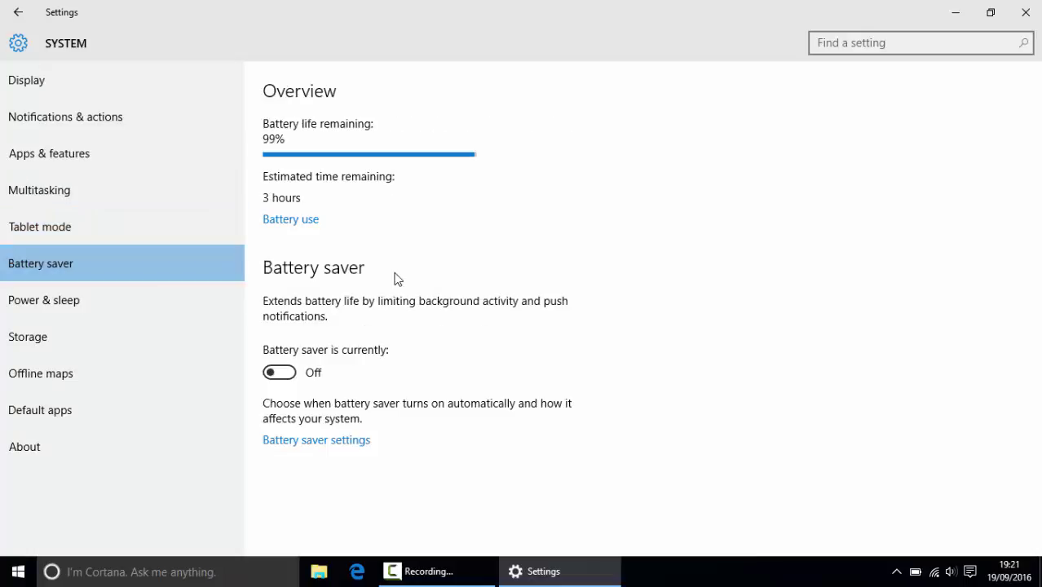
pyautogui.click(122, 310)
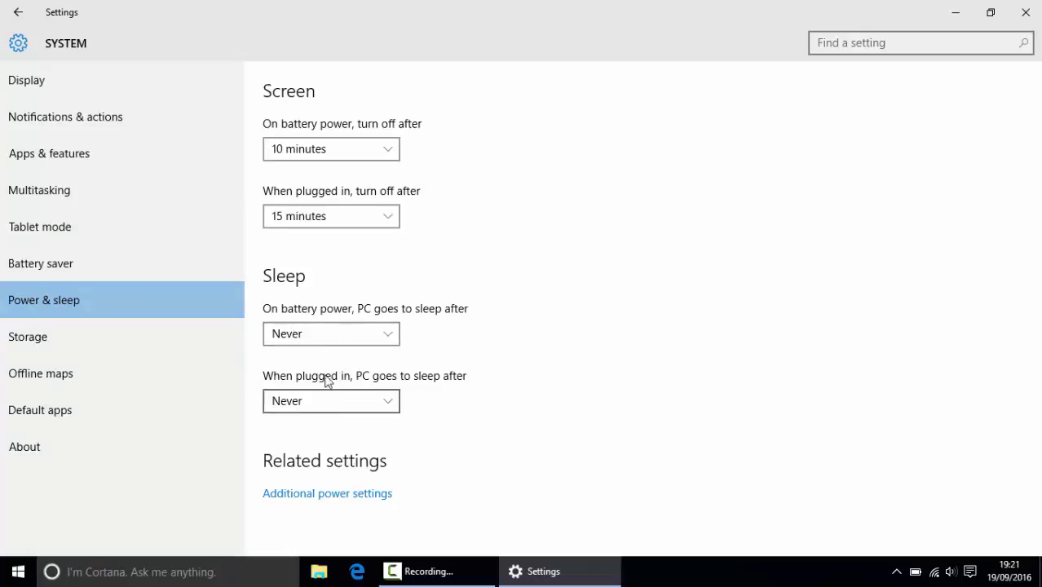
pyautogui.click(71, 341)
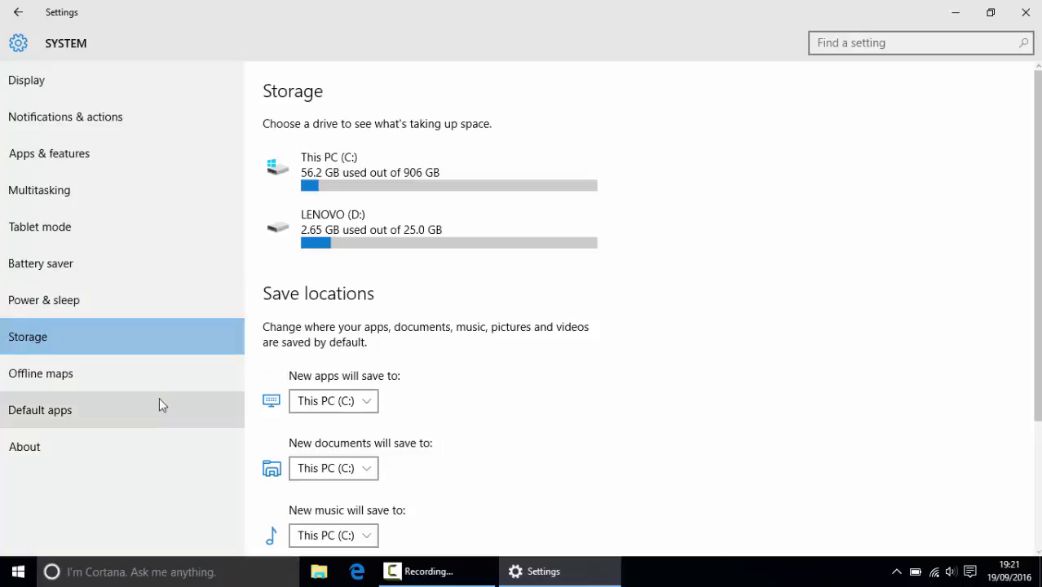
pyautogui.click(127, 375)
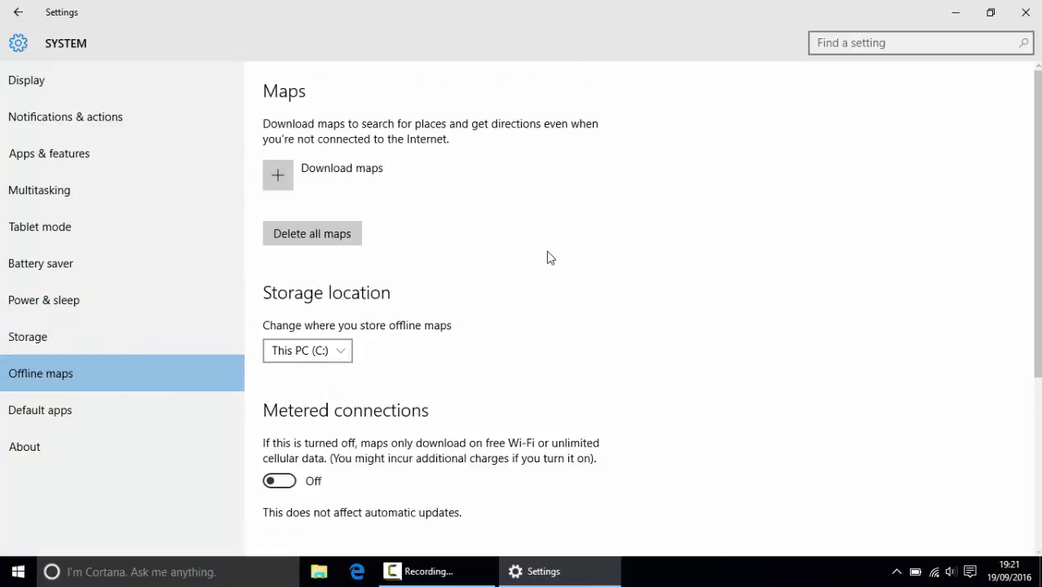
# View the Default apps, About, Apps & features, Notifications and Display pages, then close Settings
pyautogui.click(70, 425)
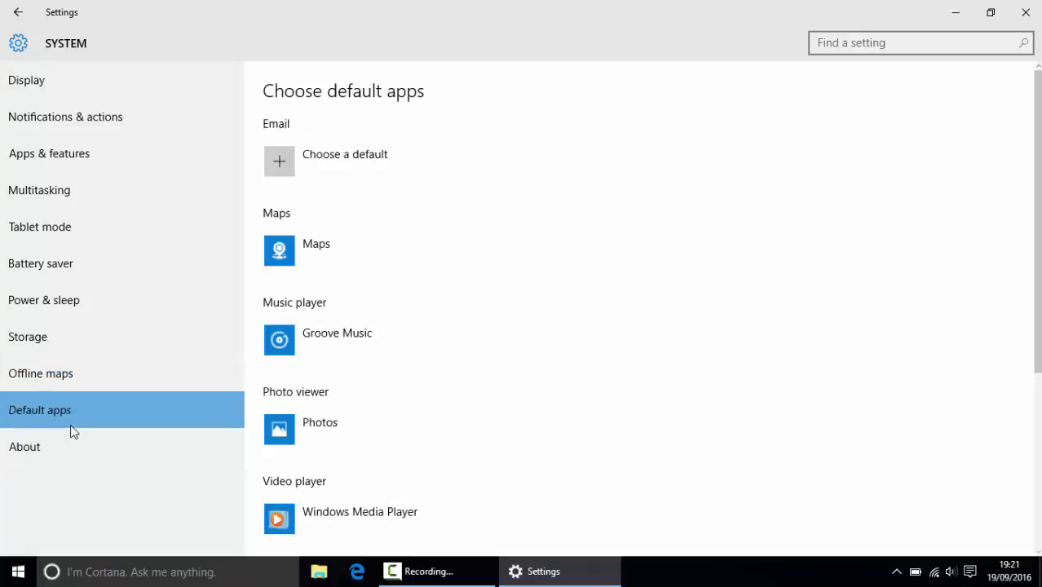
pyautogui.scroll(-3, 1039, 193)
pyautogui.scroll(3, 1040, 192)
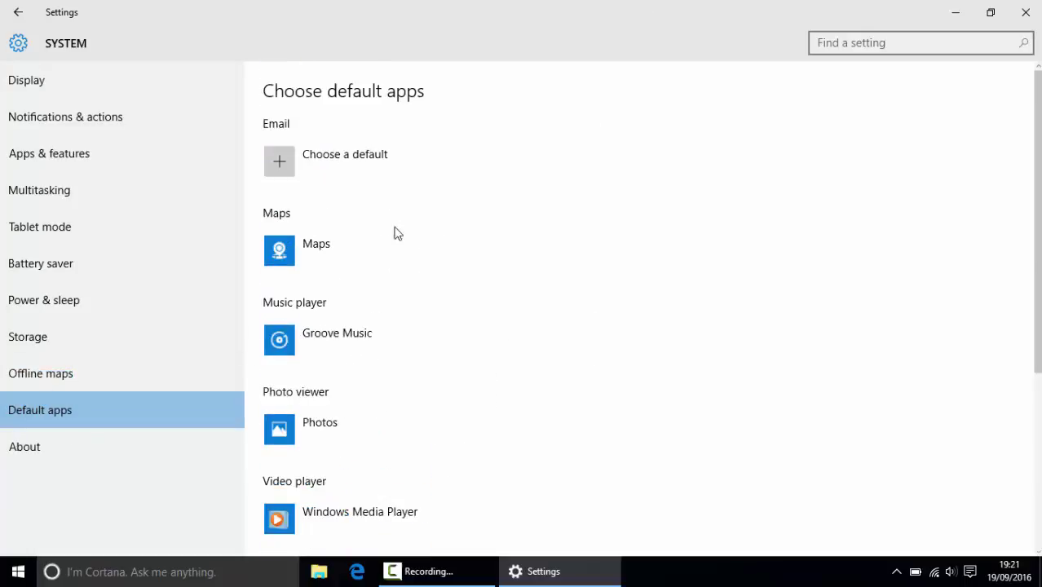
pyautogui.click(32, 450)
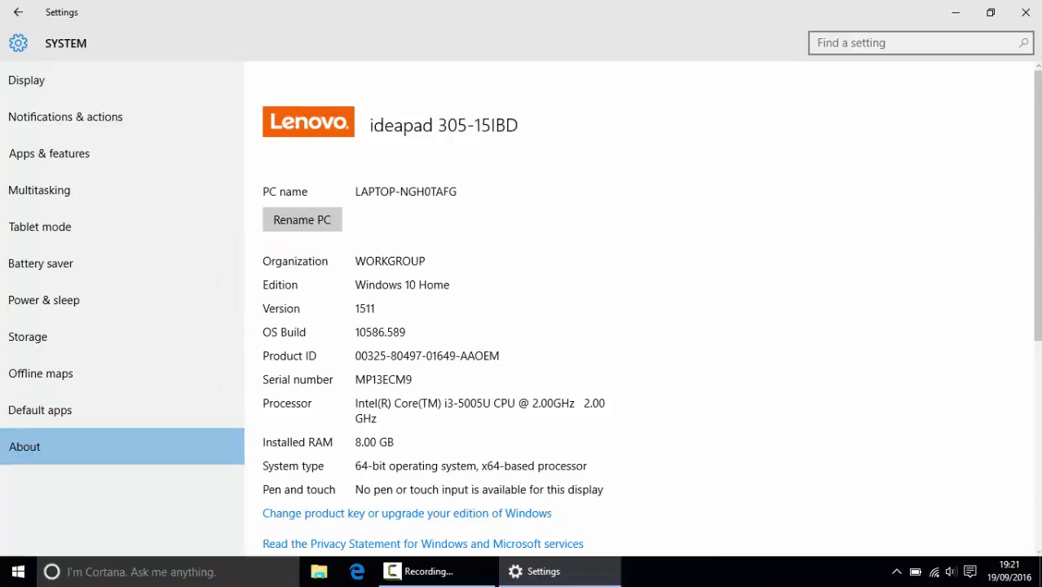
pyautogui.click(72, 148)
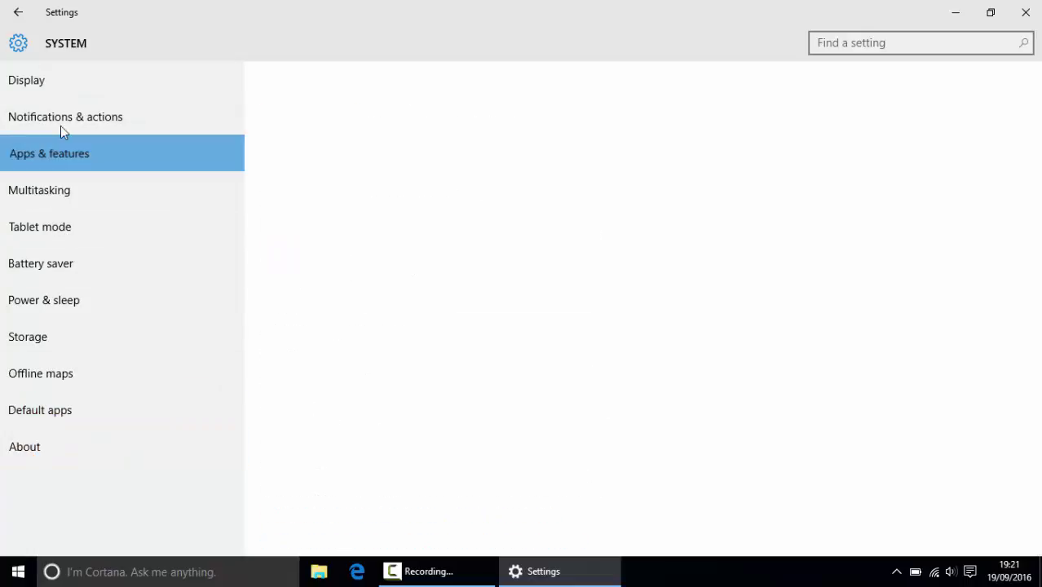
pyautogui.click(64, 117)
pyautogui.click(69, 93)
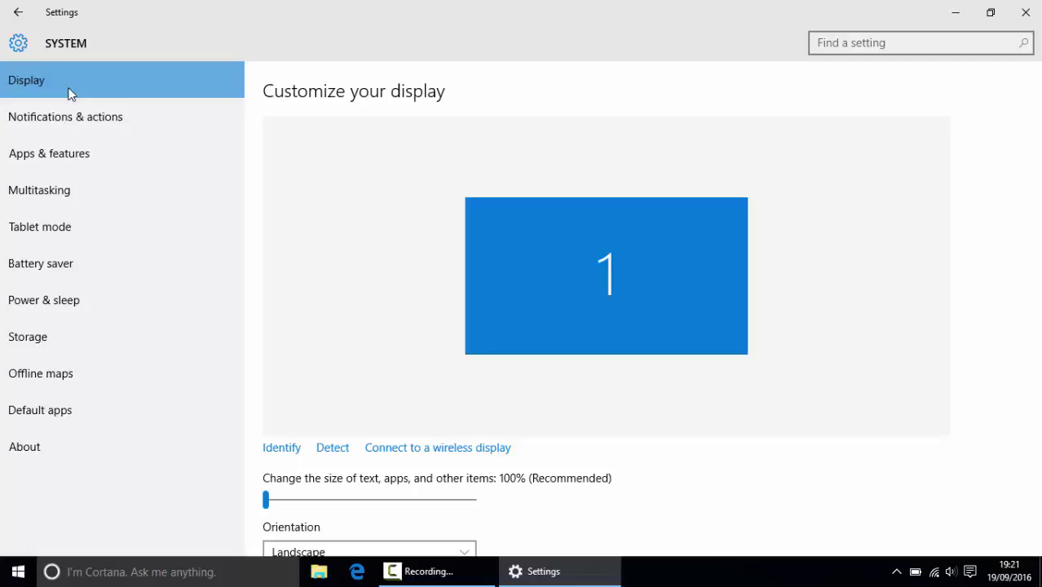
pyautogui.click(1034, 11)
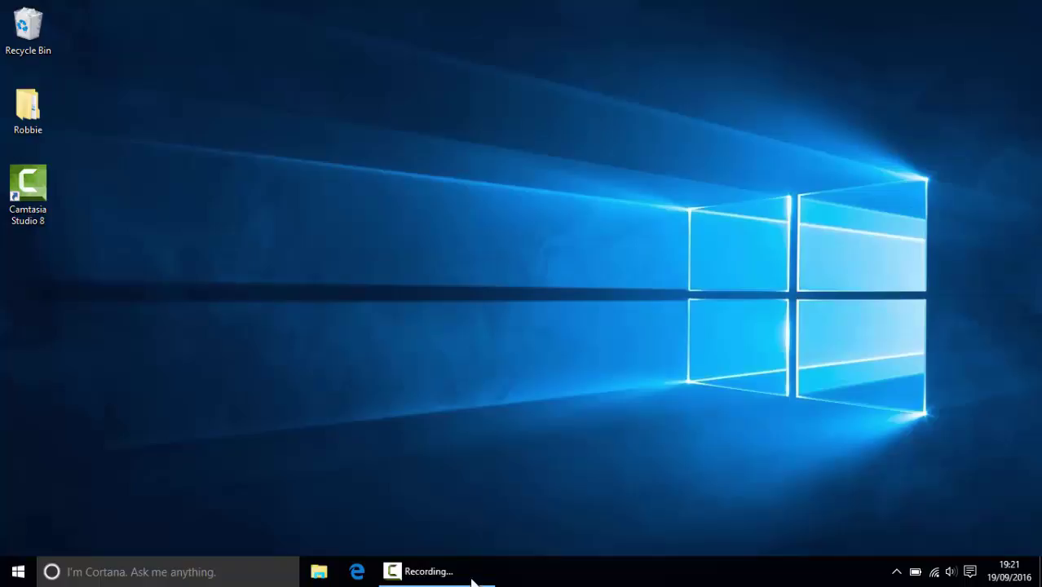
# Open taskbar Properties and leave taskbar buttons set to Never combine
pyautogui.rightClick(561, 581)
pyautogui.click(526, 575)
pyautogui.rightClick(526, 576)
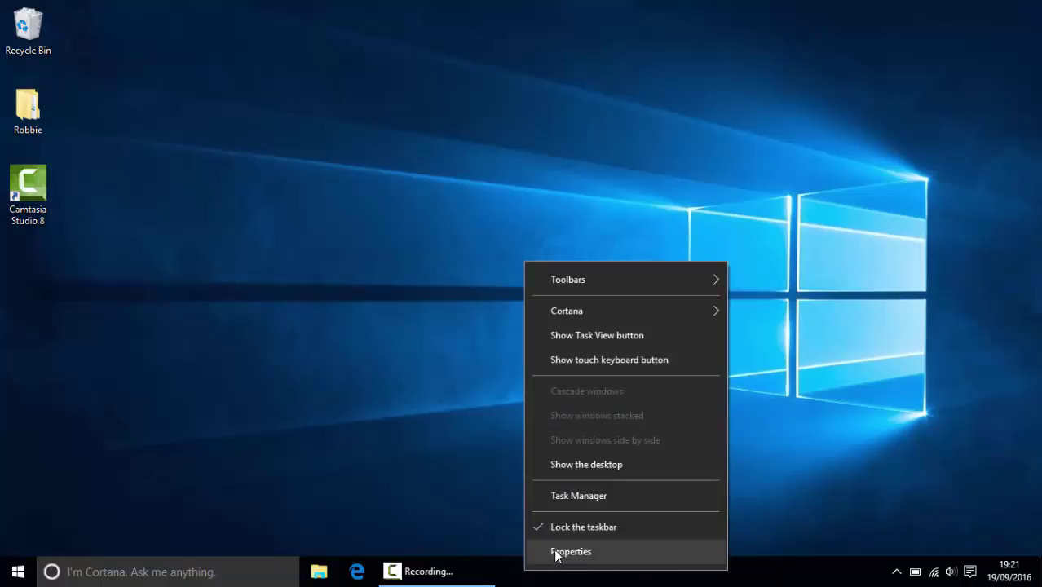
pyautogui.click(557, 553)
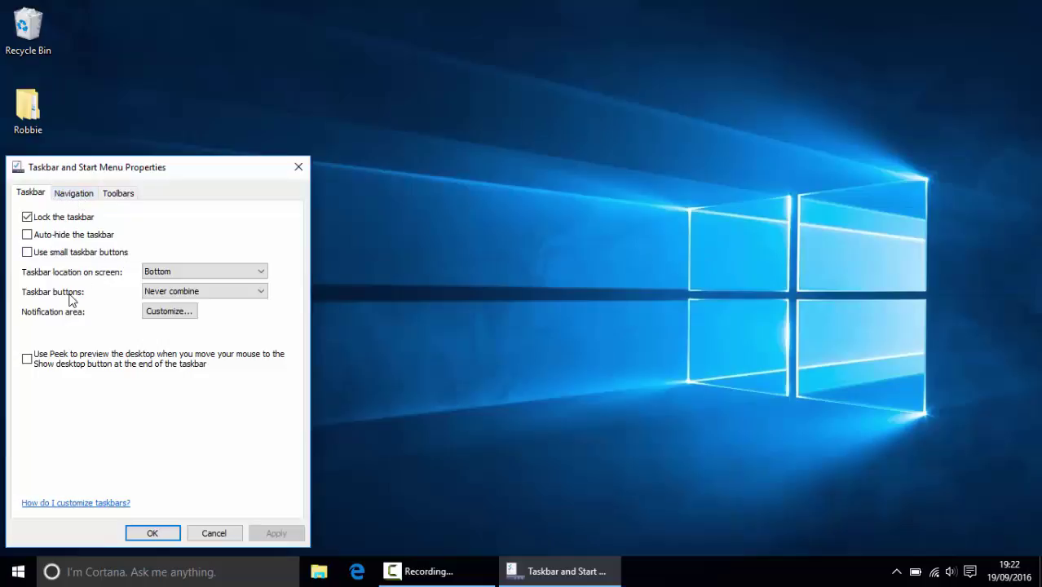
pyautogui.click(192, 291)
pyautogui.click(194, 299)
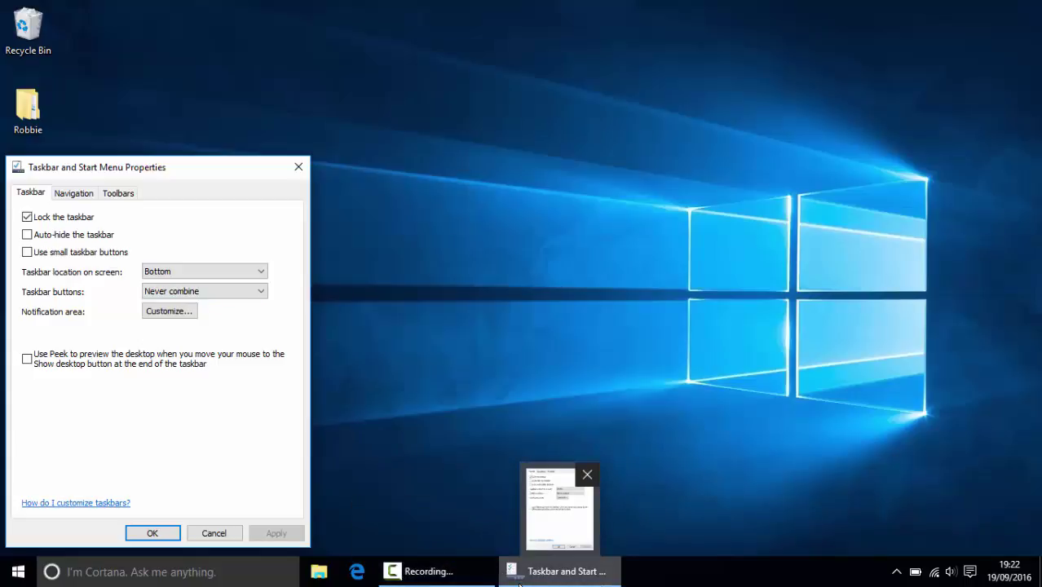
# Set taskbar buttons to Always combine, hide labels, and apply it
pyautogui.moveTo(459, 578)
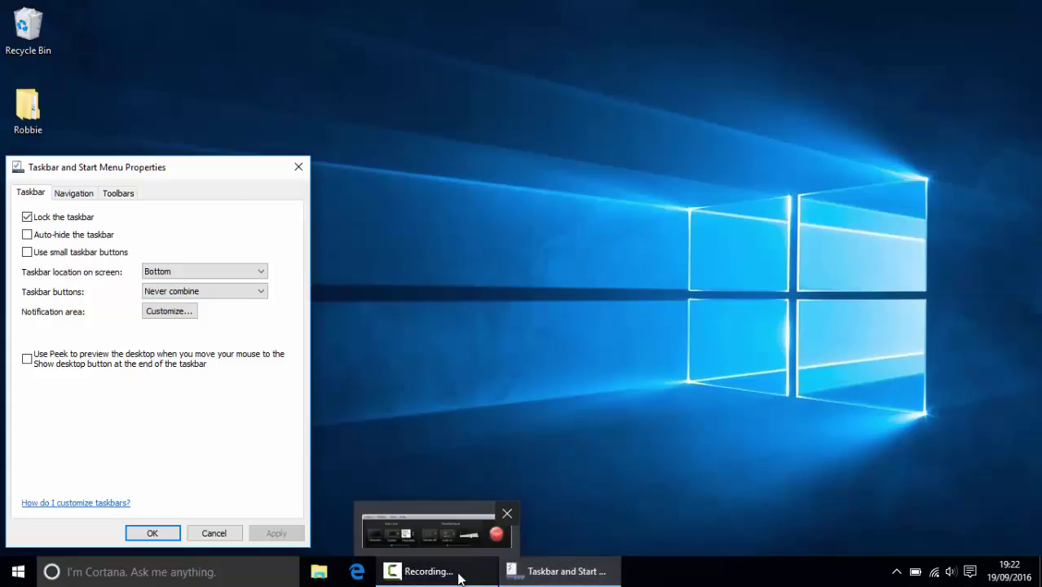
pyautogui.click(229, 293)
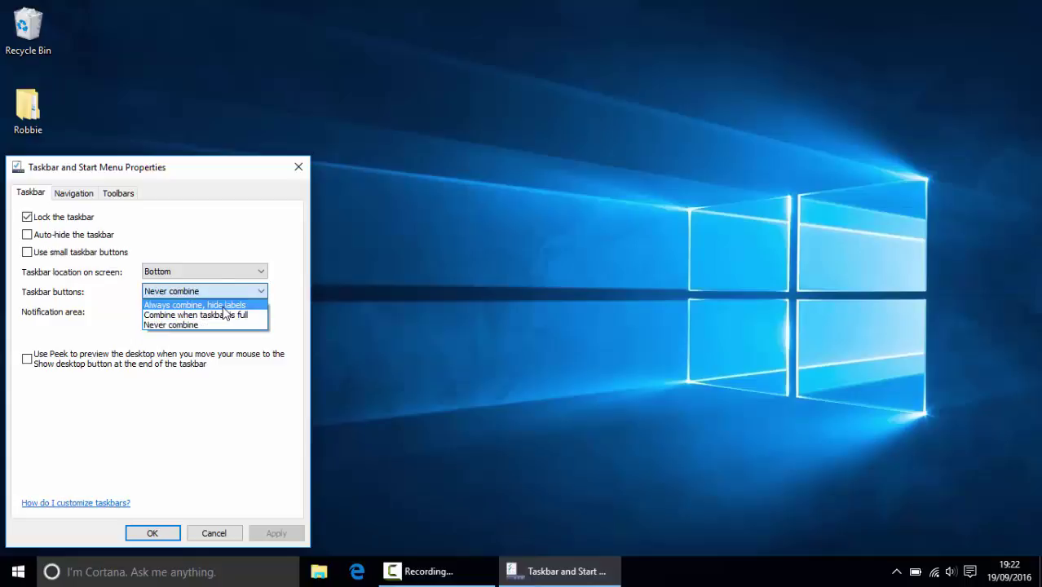
pyautogui.click(218, 305)
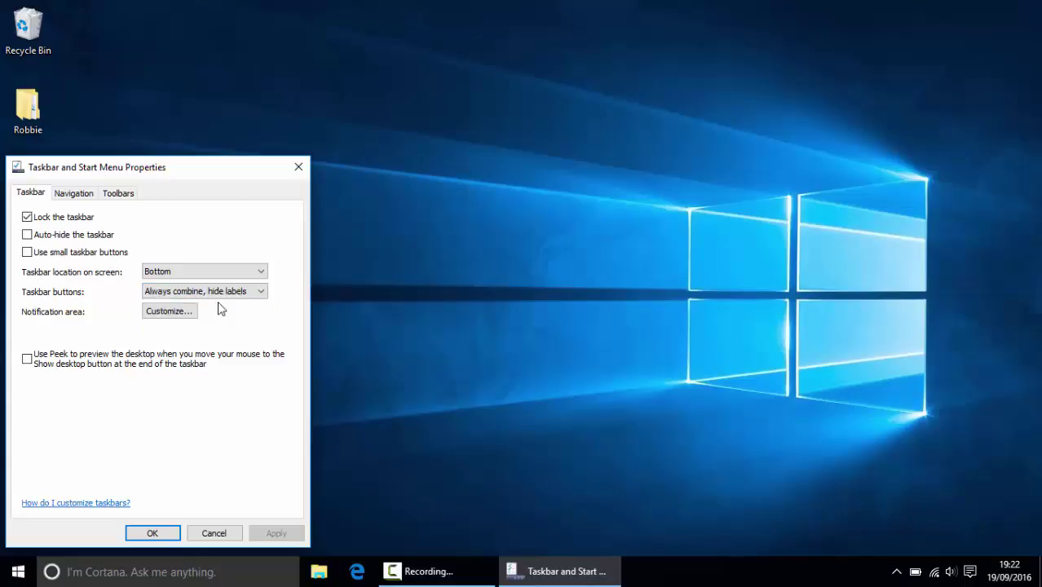
pyautogui.click(261, 533)
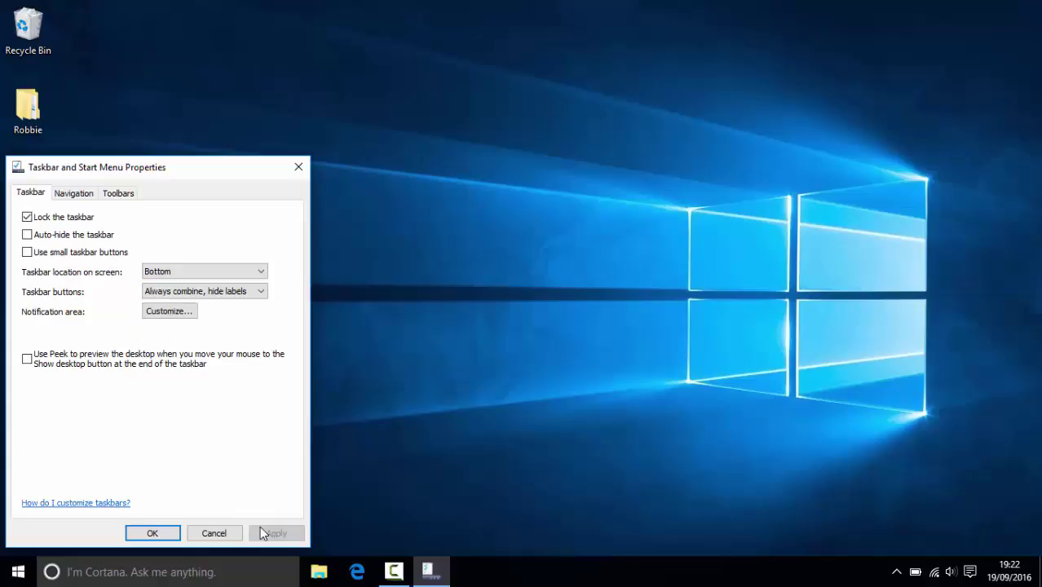
# Switch taskbar buttons to Combine when taskbar is full and apply it
pyautogui.moveTo(397, 570)
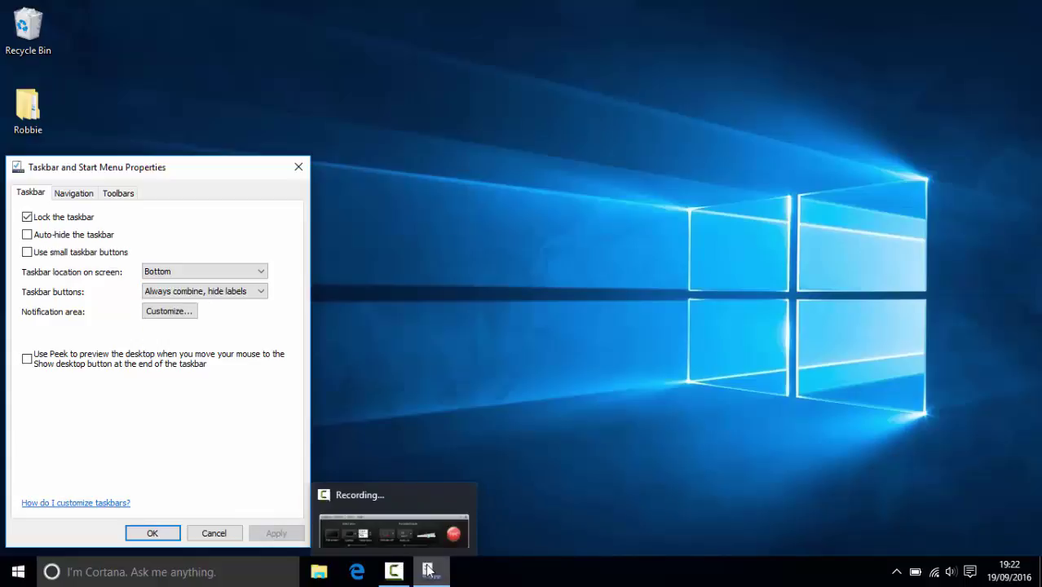
pyautogui.moveTo(430, 568)
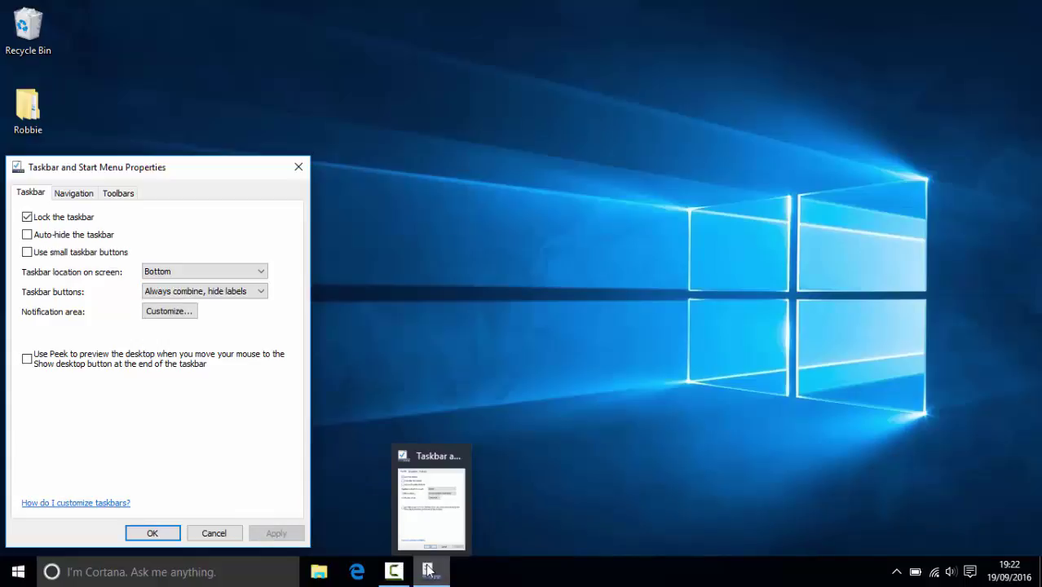
pyautogui.click(243, 293)
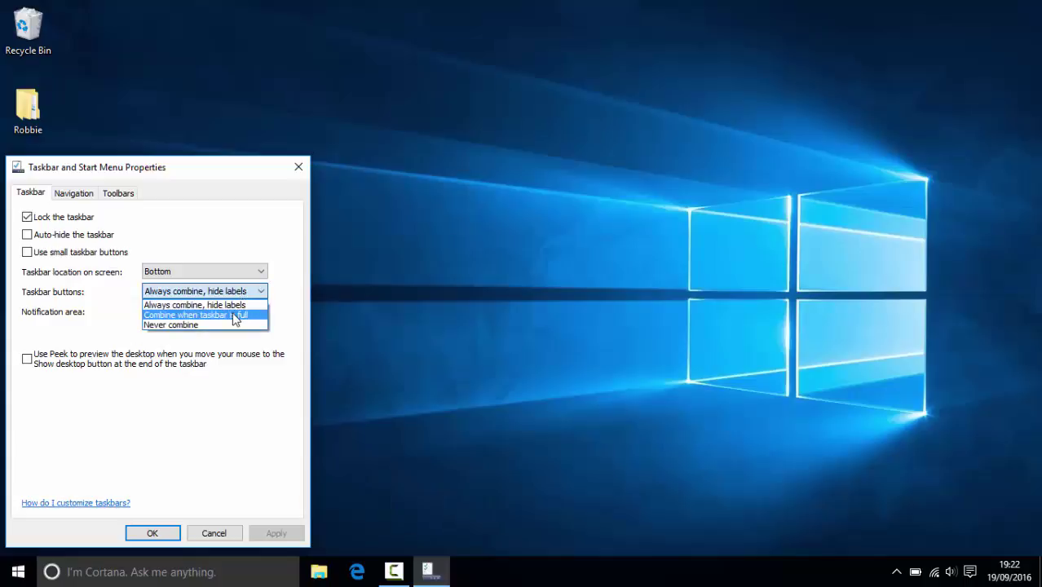
pyautogui.click(235, 315)
pyautogui.click(277, 534)
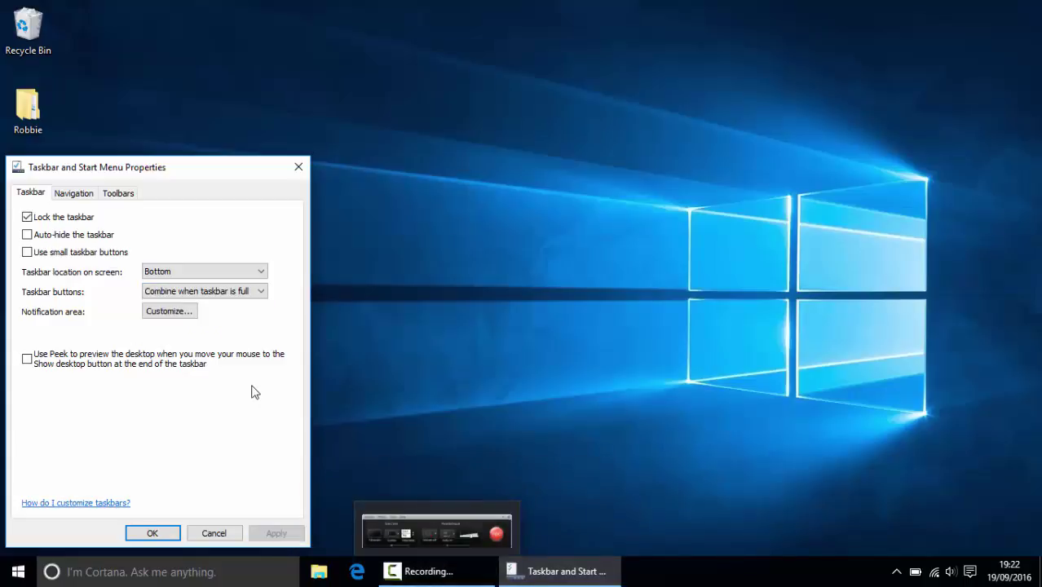
# Set taskbar buttons to Never combine and apply the setting
pyautogui.click(213, 293)
pyautogui.click(213, 324)
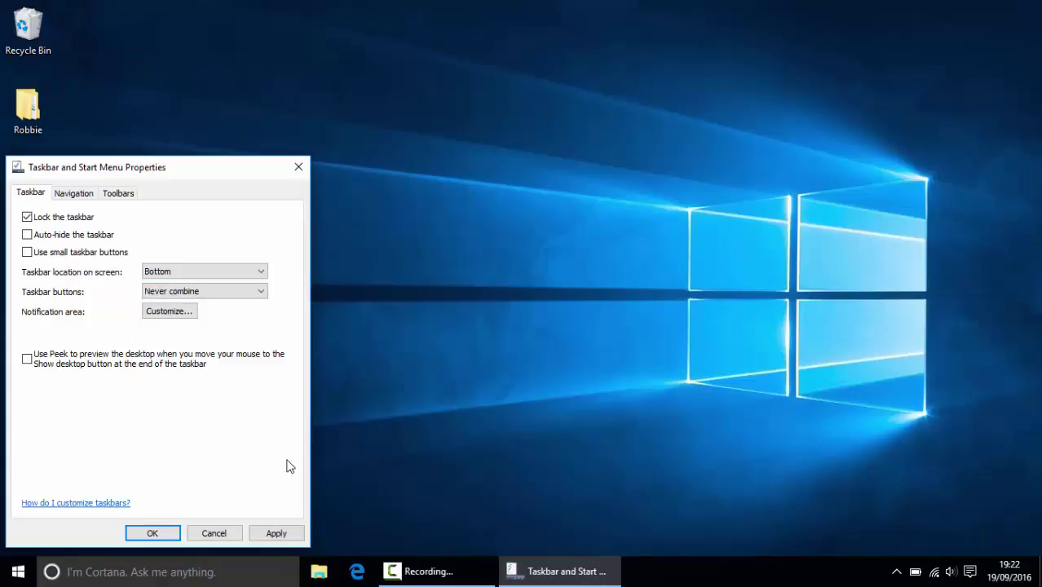
pyautogui.click(275, 533)
pyautogui.click(168, 535)
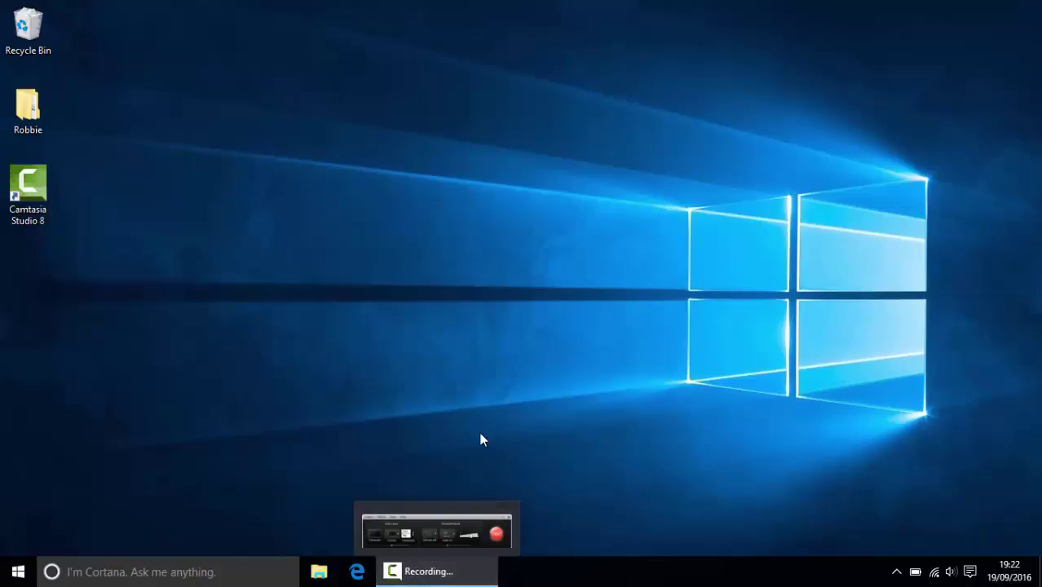